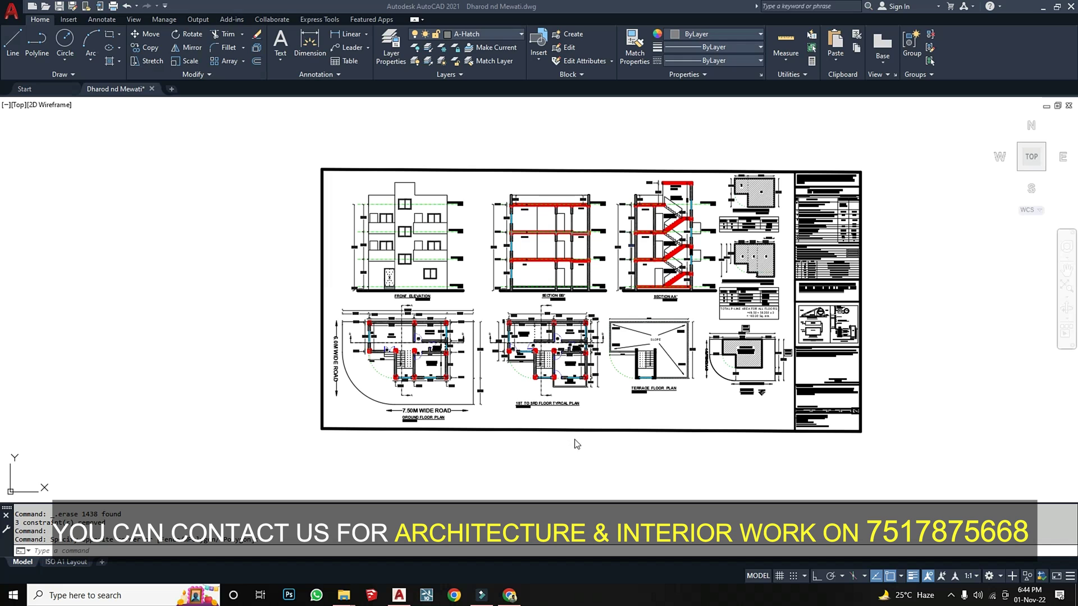
click(966, 410)
click(878, 253)
click(1023, 409)
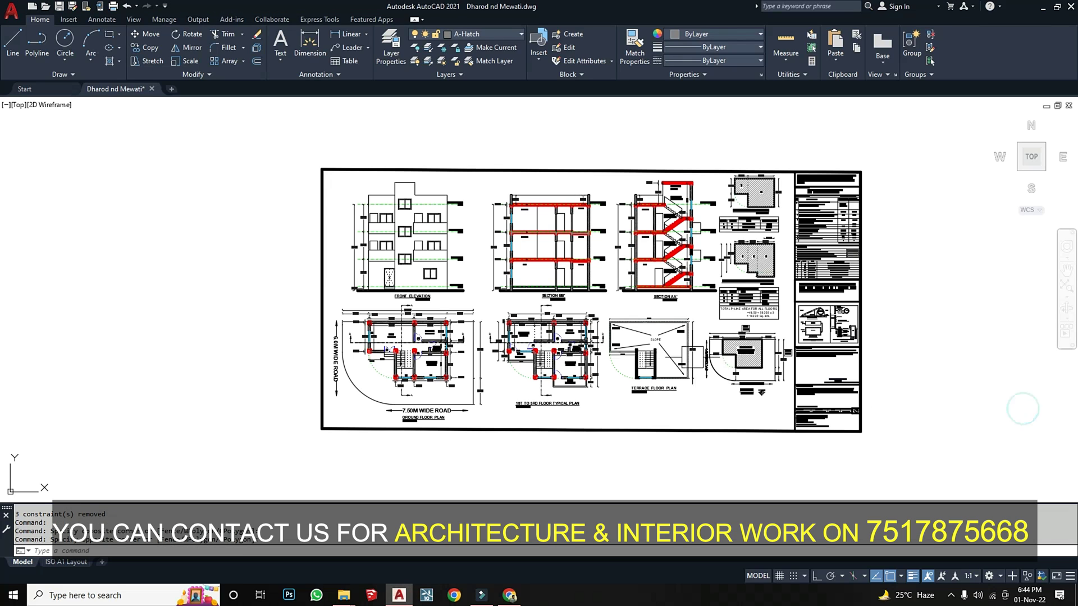
middle_drag(553, 388, 524, 383)
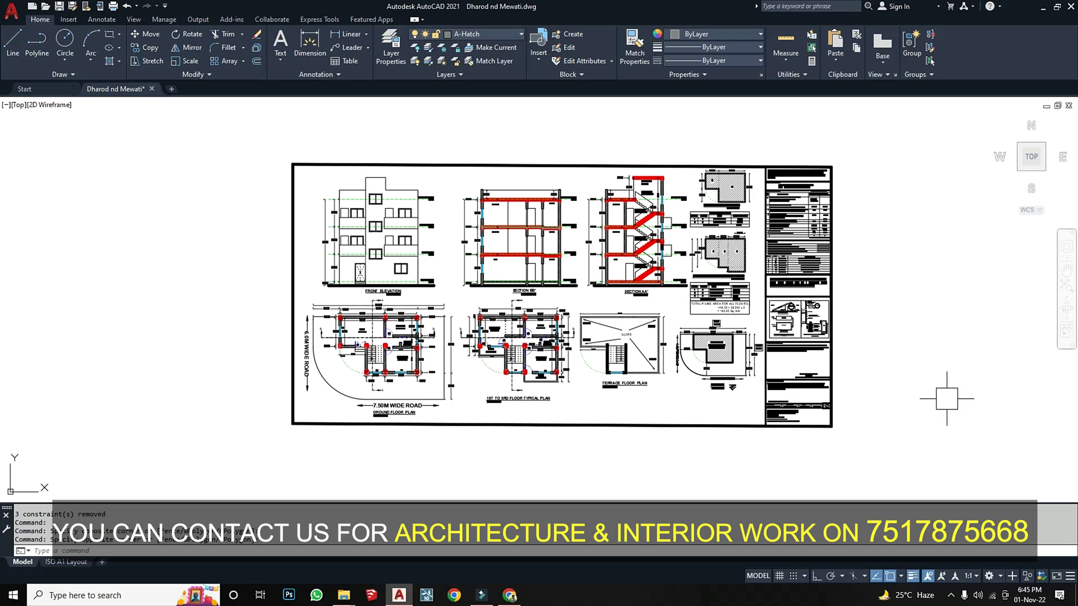
click(237, 134)
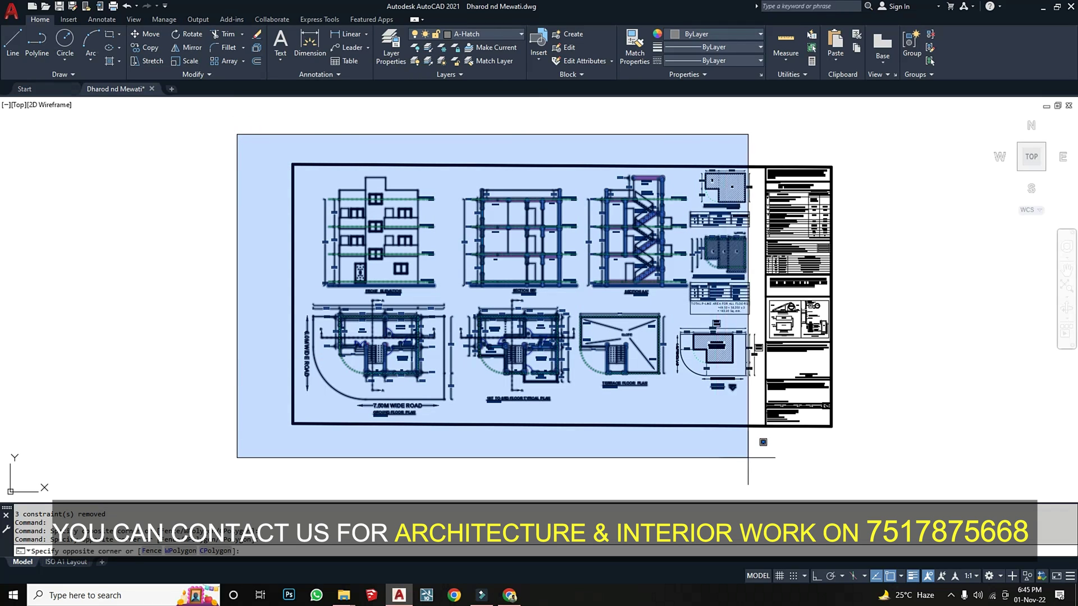
key(Escape)
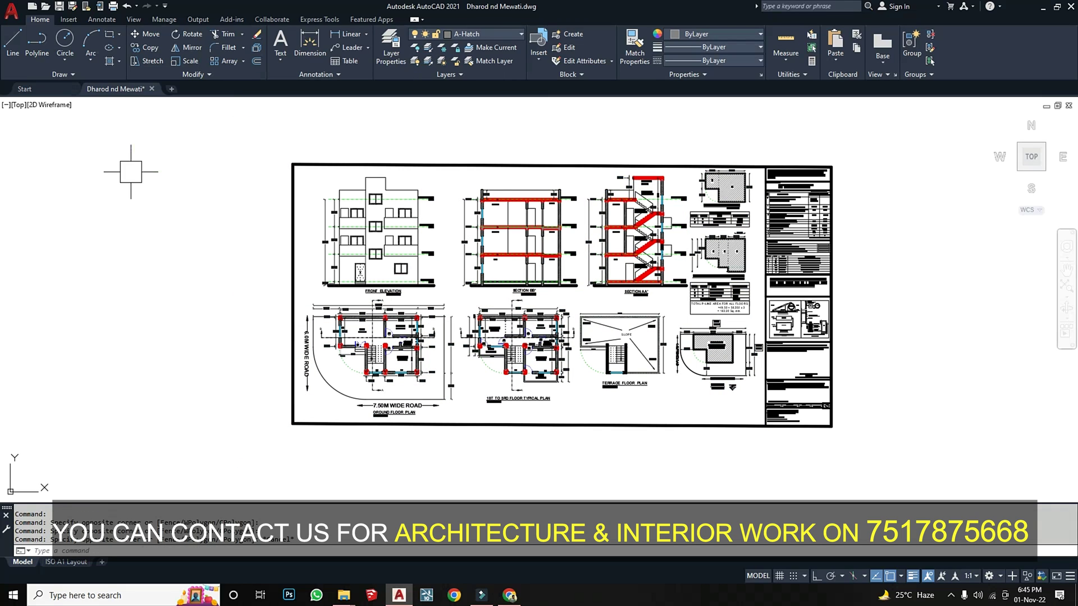
click(133, 164)
click(492, 117)
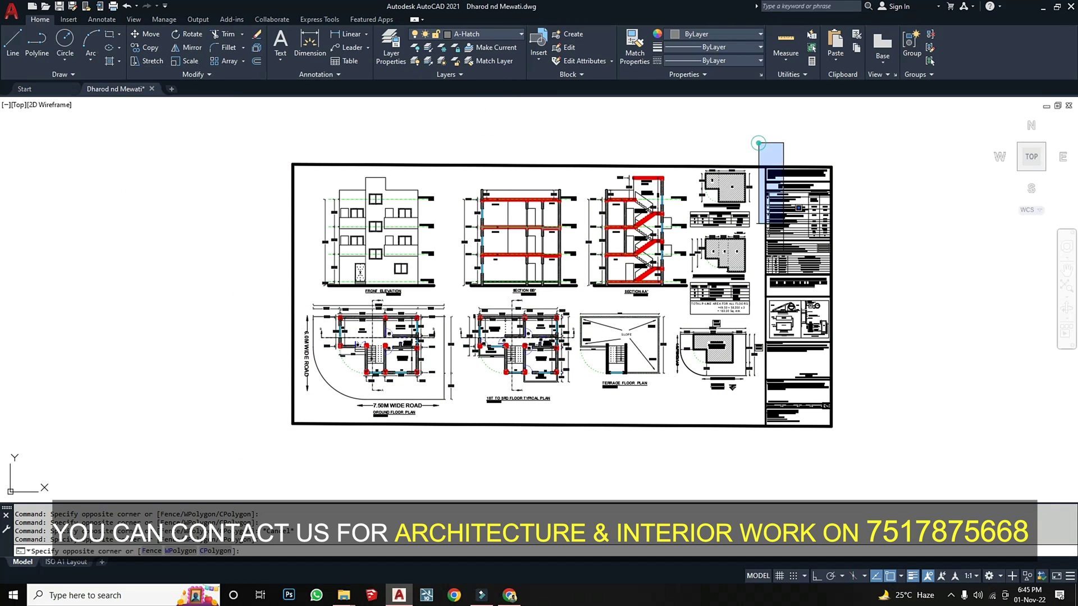
click(759, 143)
click(876, 444)
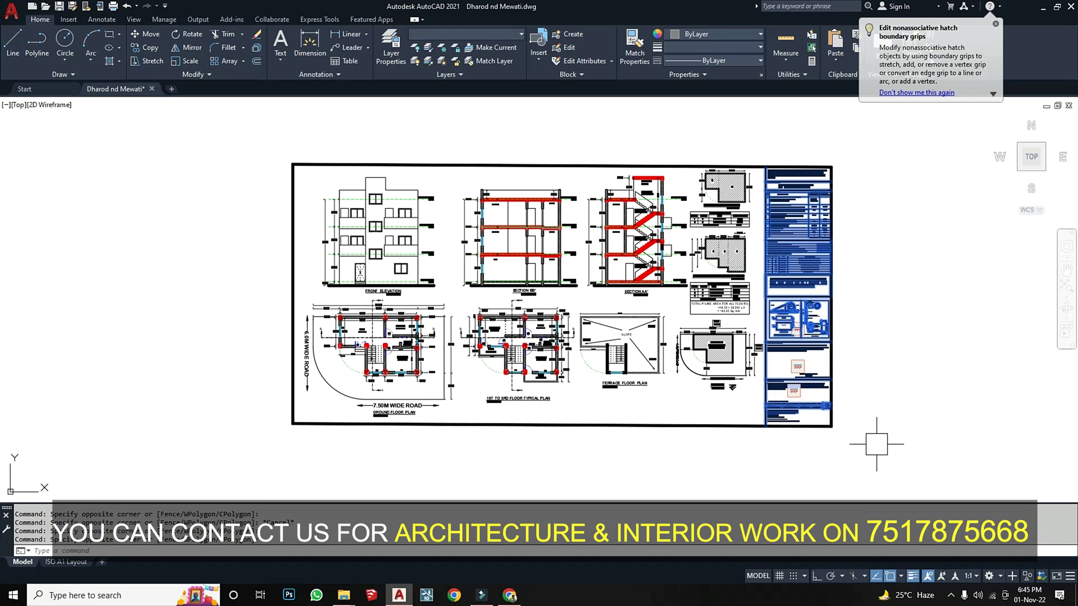
key(Escape)
click(716, 346)
key(Escape)
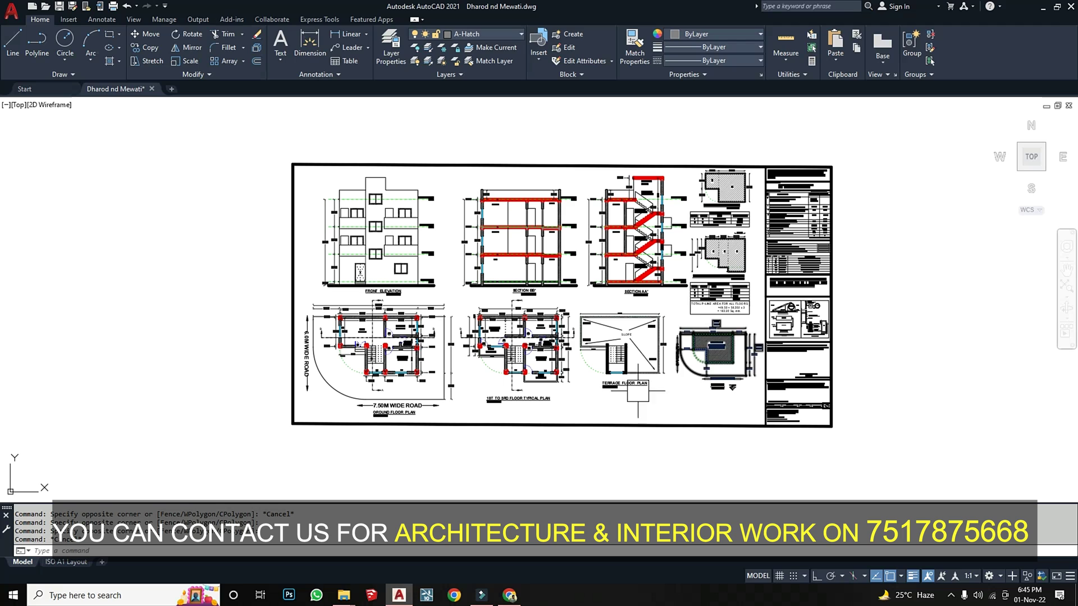
middle_drag(517, 415, 530, 402)
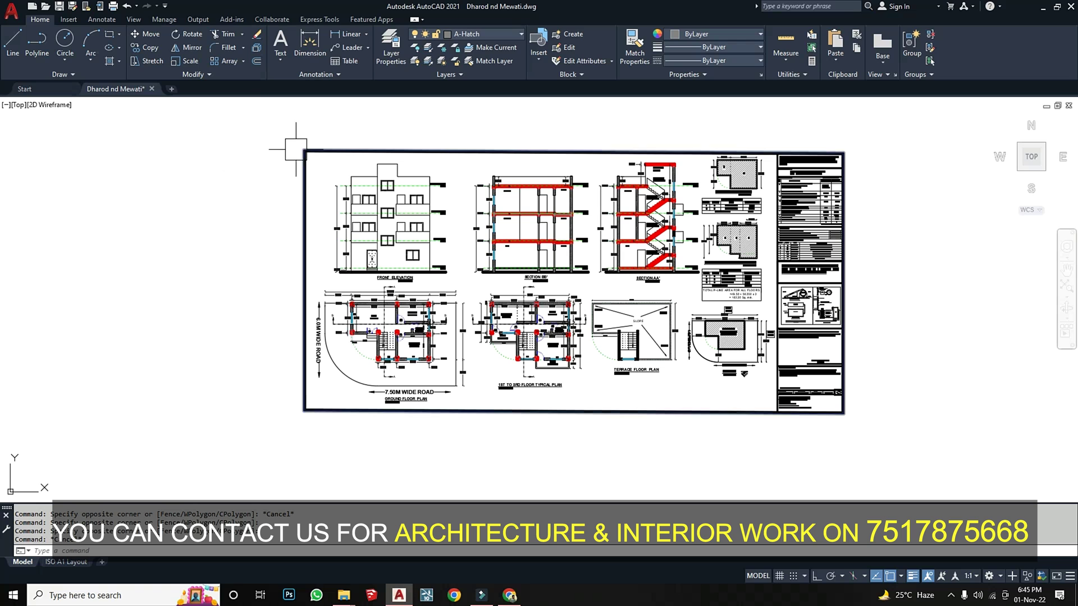
Examine the sheet's title block column: solar water heater and rainwater harvesting details, area statement, schedule of openings, certificate, owner's declaration and drawing credits
scroll(849, 344, up, 5)
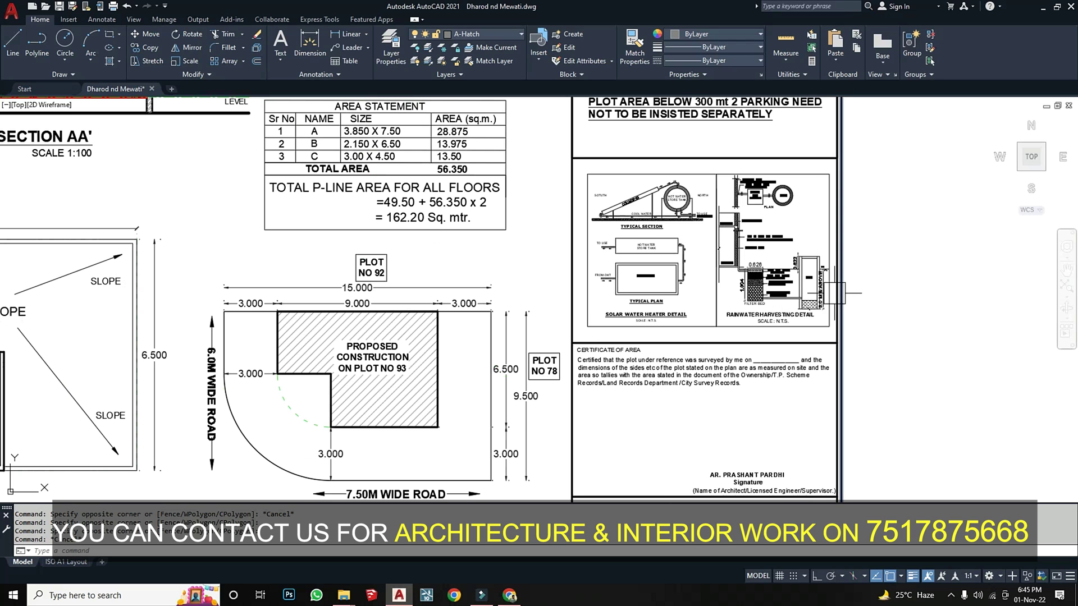
scroll(828, 217, up, 3)
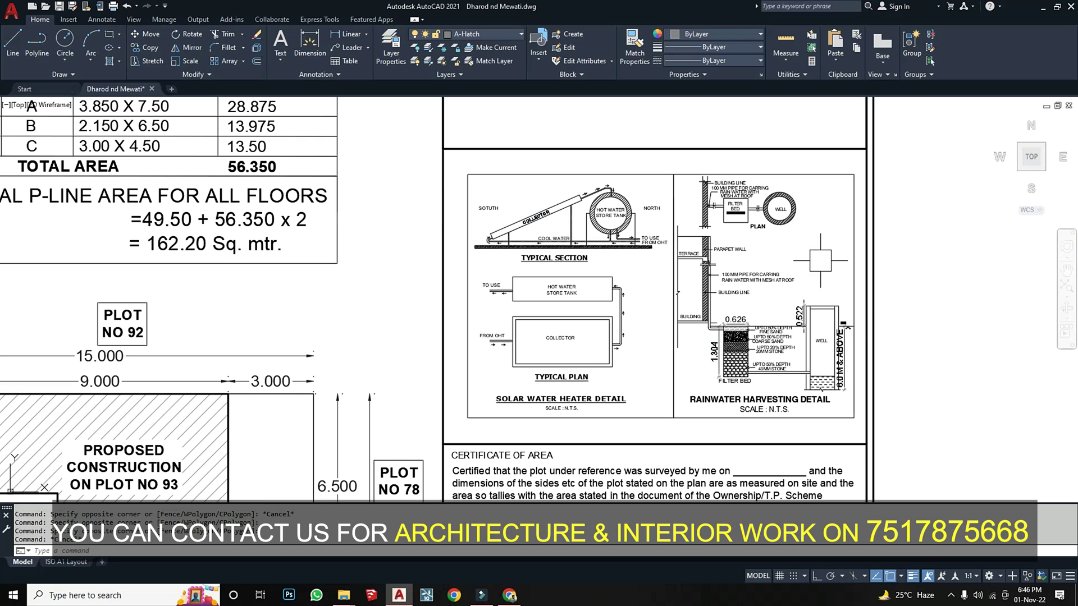
click(819, 213)
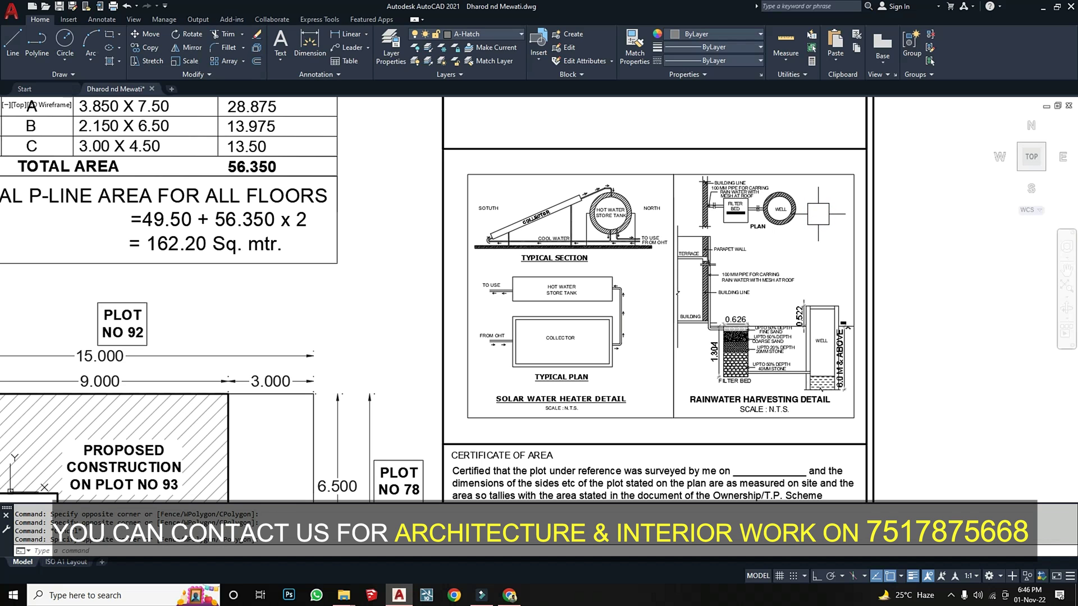
scroll(793, 291, down, 4)
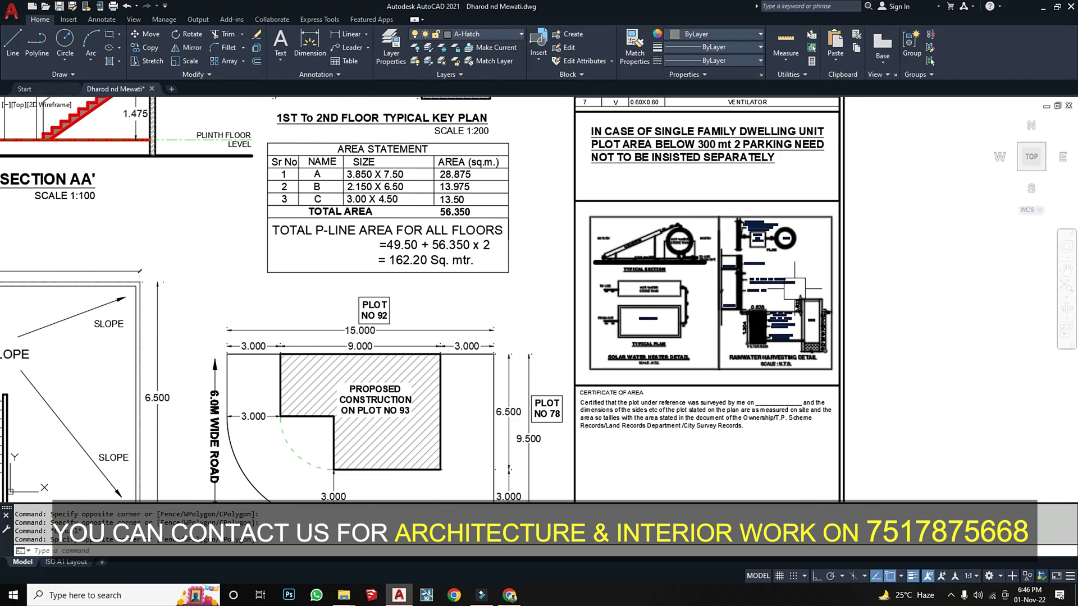
scroll(793, 291, down, 2)
mouse_move(793, 291)
middle_down()
mouse_move(956, 366)
mouse_move(948, 386)
middle_up()
middle_drag(614, 301, 373, 296)
scroll(698, 195, up, 2)
middle_drag(658, 195, 639, 250)
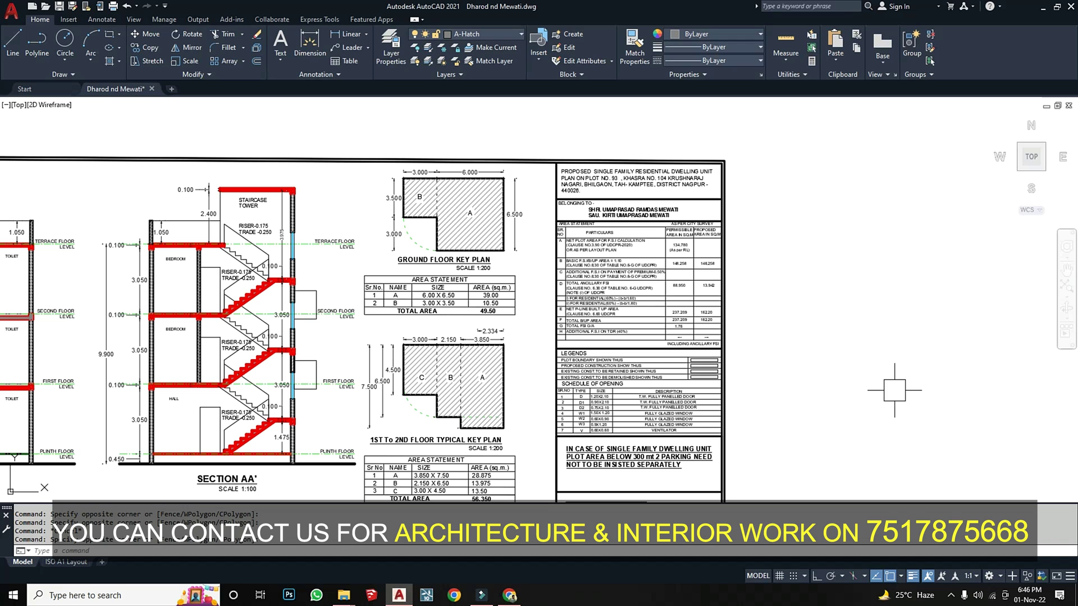
middle_drag(821, 441, 812, 263)
middle_drag(779, 439, 785, 259)
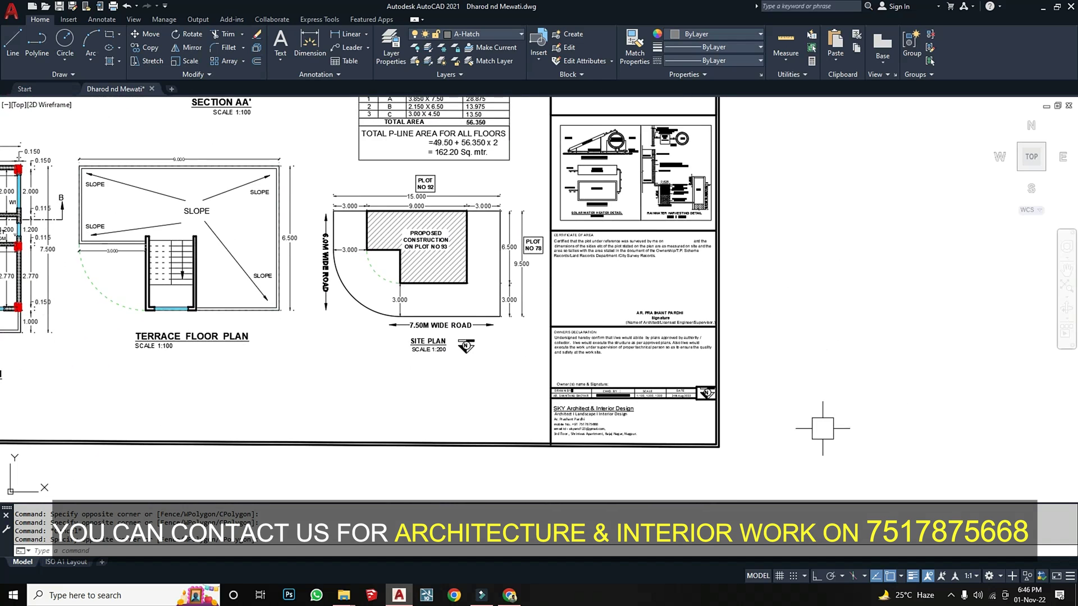
scroll(561, 405, up, 5)
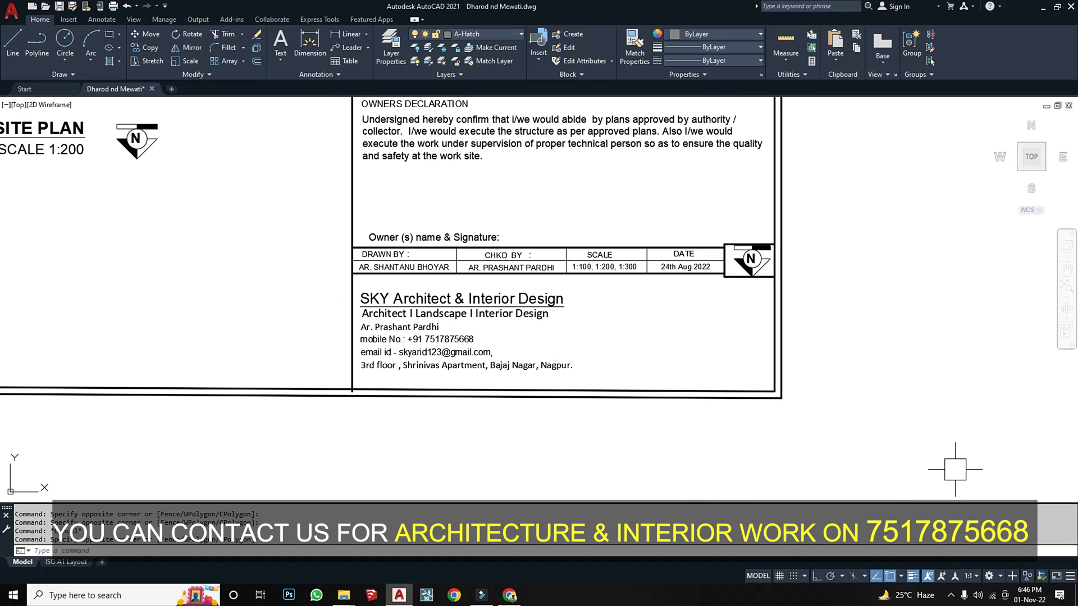
scroll(370, 281, up, 2)
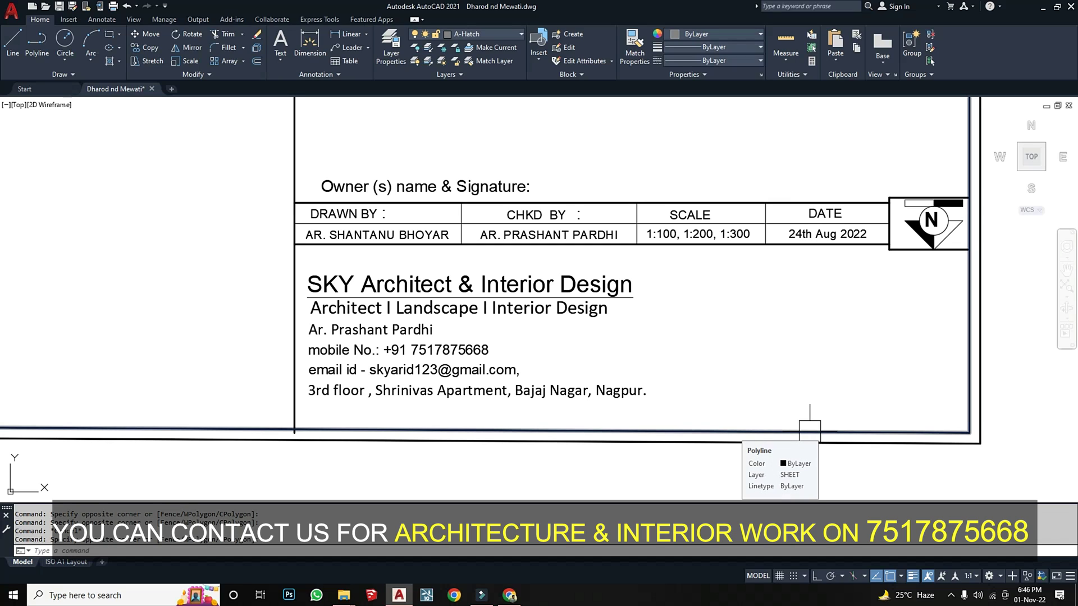
scroll(645, 356, down, 5)
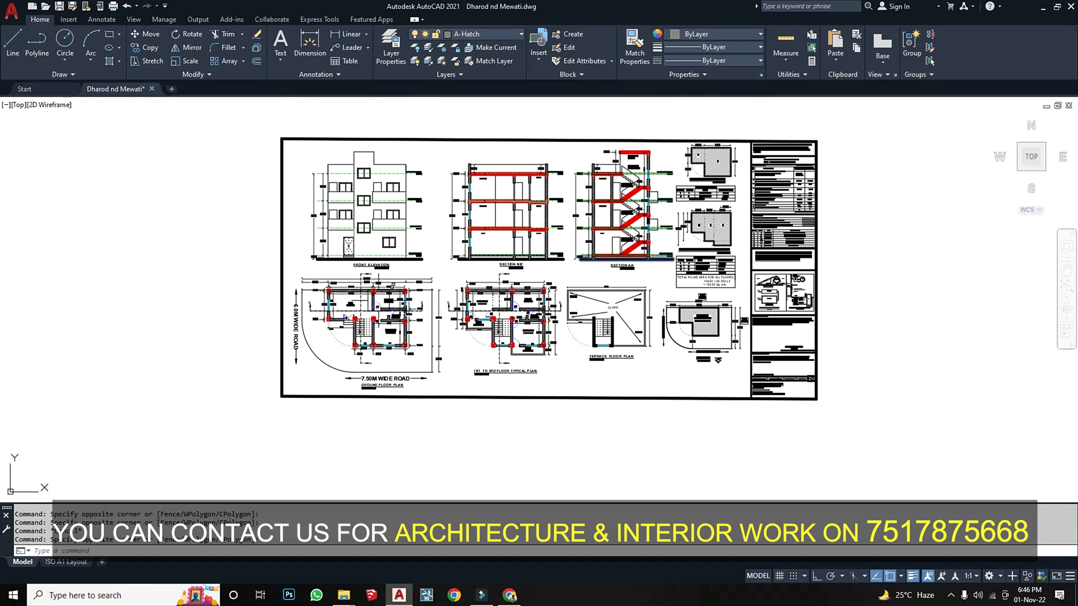
Review the ground floor plan and the 1st to 3rd floor typical plan along the lower part of the sheet
scroll(337, 357, up, 2)
scroll(705, 382, up, 2)
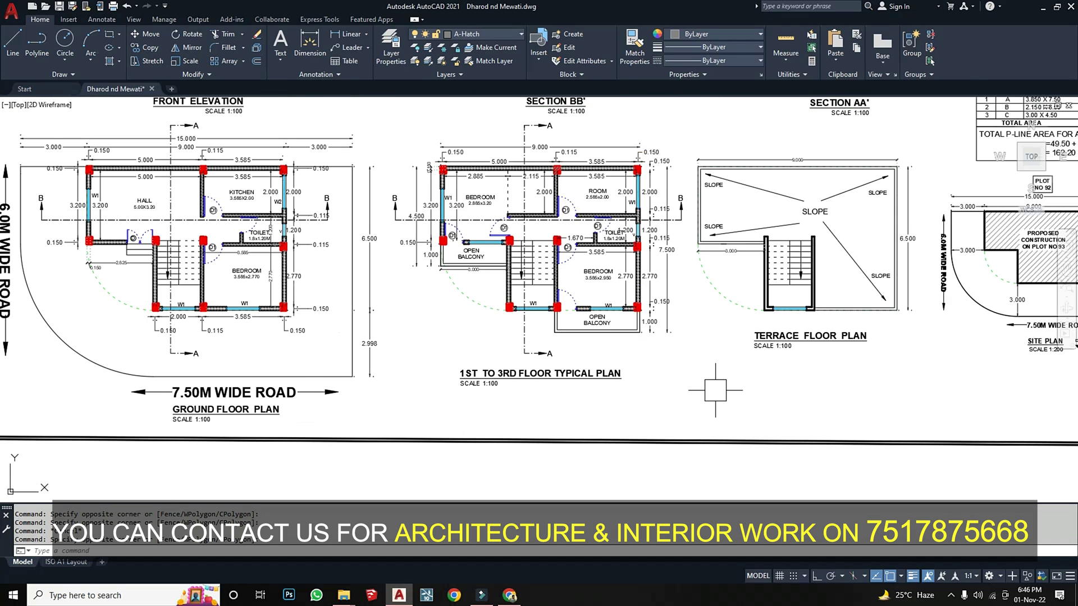
middle_drag(430, 412, 454, 412)
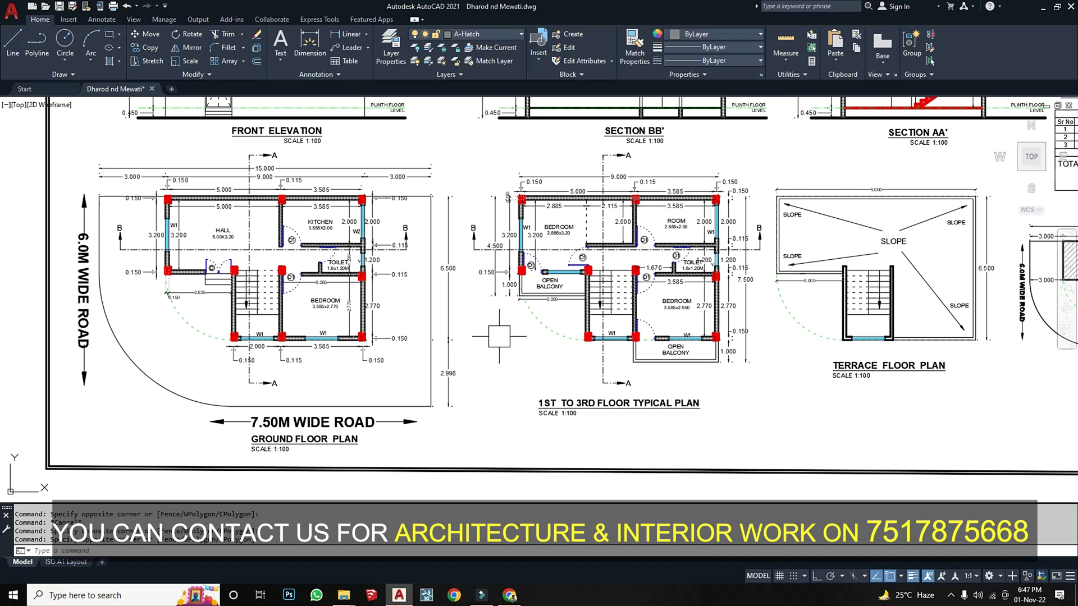
scroll(499, 337, down, 2)
mouse_move(500, 347)
middle_down()
mouse_move(500, 424)
mouse_move(502, 395)
middle_up()
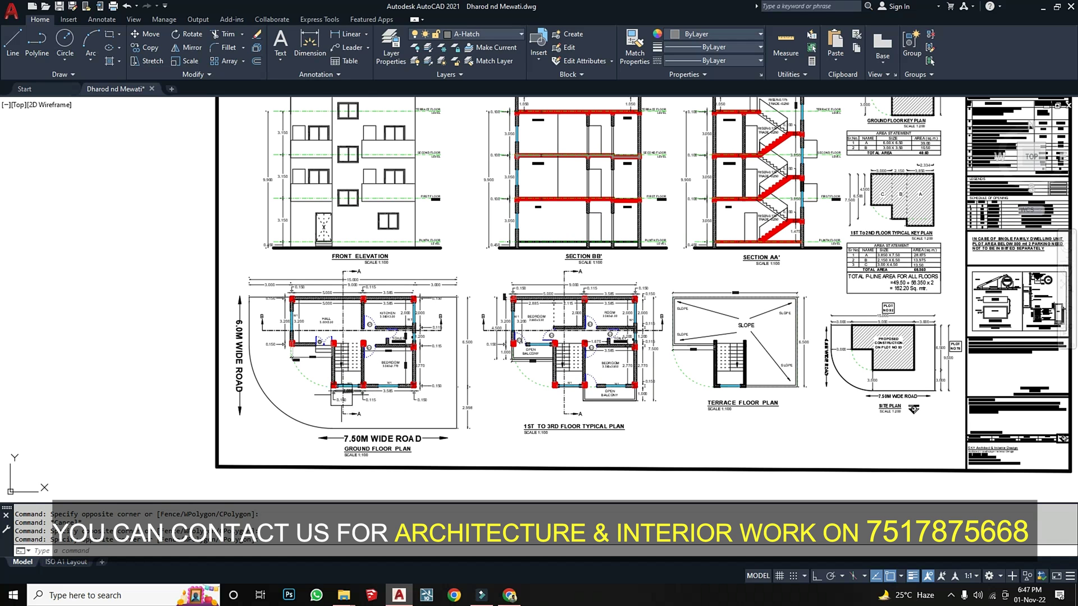
scroll(229, 414, up, 2)
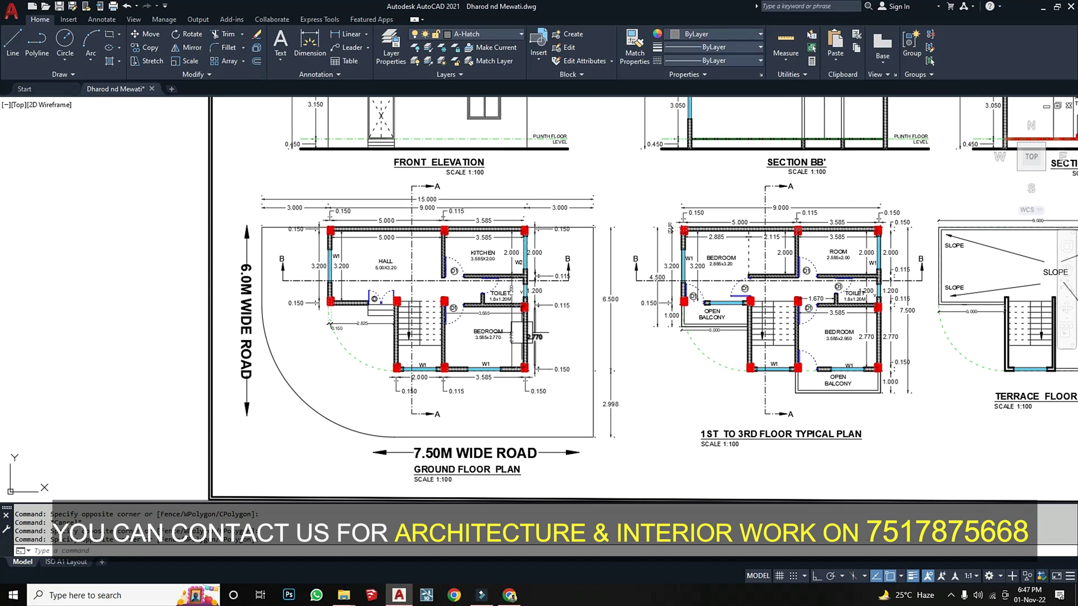
Examine the site plan of plot no 93, including its setbacks, adjoining plots and the two bordering roads
scroll(449, 368, down, 2)
middle_drag(626, 369, 428, 369)
scroll(677, 384, up, 2)
scroll(683, 337, up, 2)
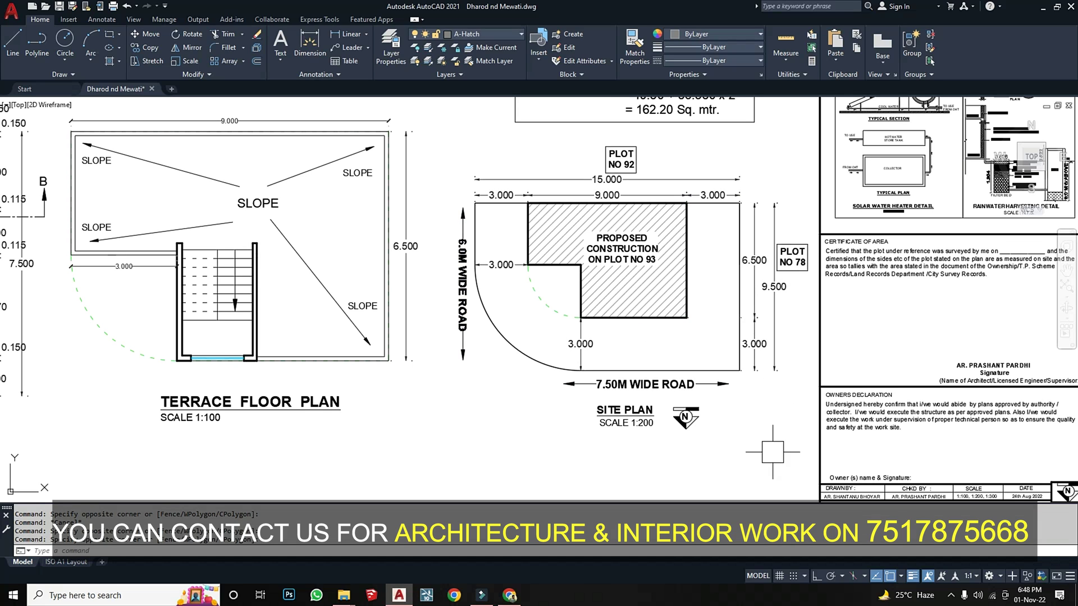
key(Escape)
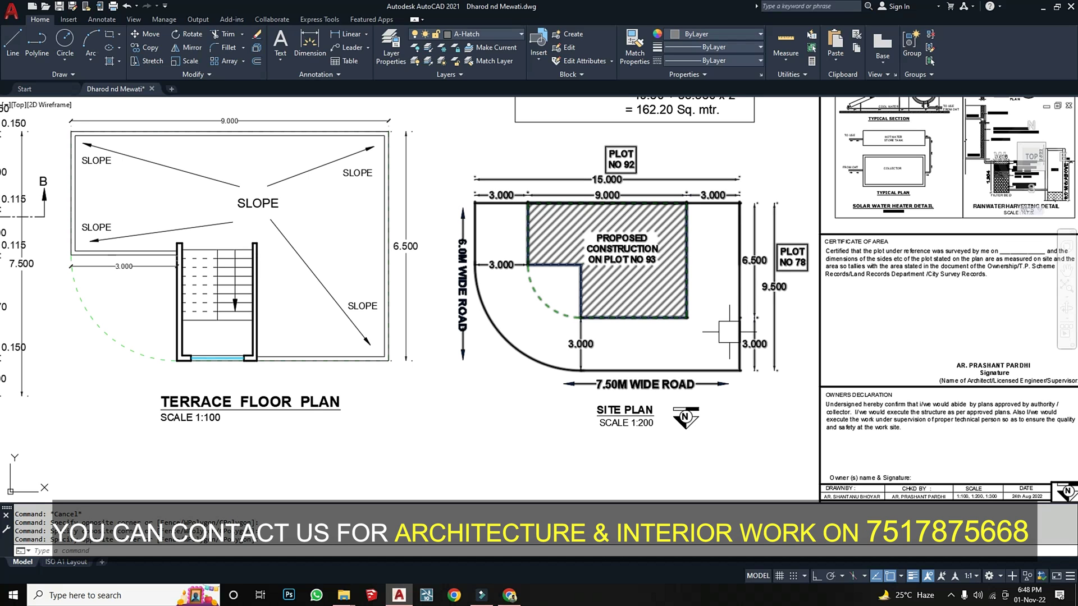
click(724, 348)
click(652, 349)
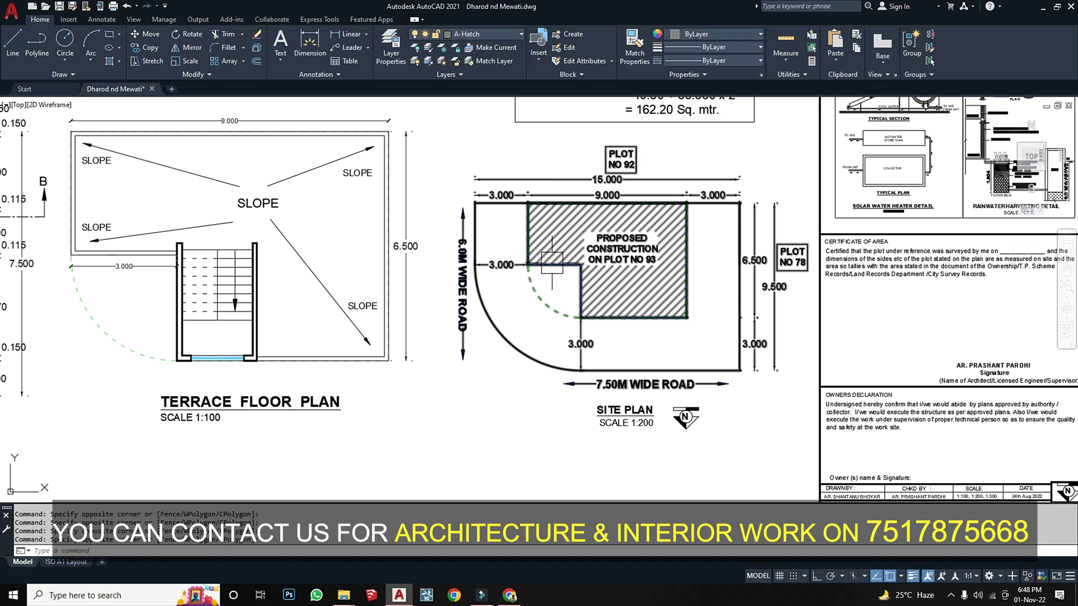
Examine the ground floor plan closely, covering the entrance steps, hall, staircase, kitchen, toilet and bedroom with their doors, windows and dimensions
scroll(825, 312, down, 2)
middle_drag(564, 354, 919, 343)
scroll(623, 346, down, 4)
scroll(360, 334, up, 2)
scroll(518, 315, up, 2)
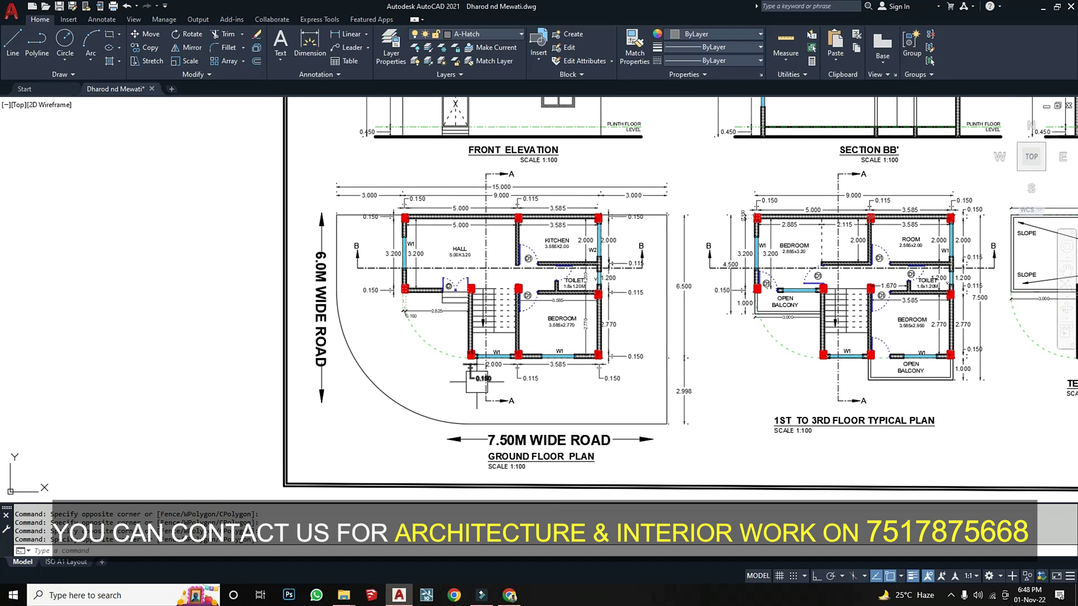
scroll(449, 299, up, 2)
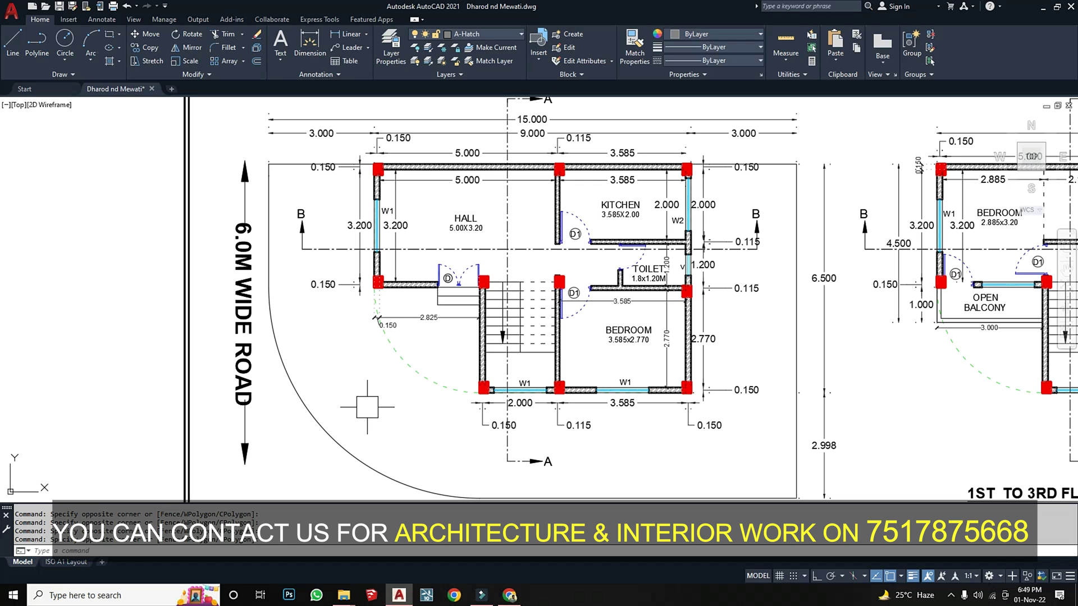
scroll(502, 347, up, 4)
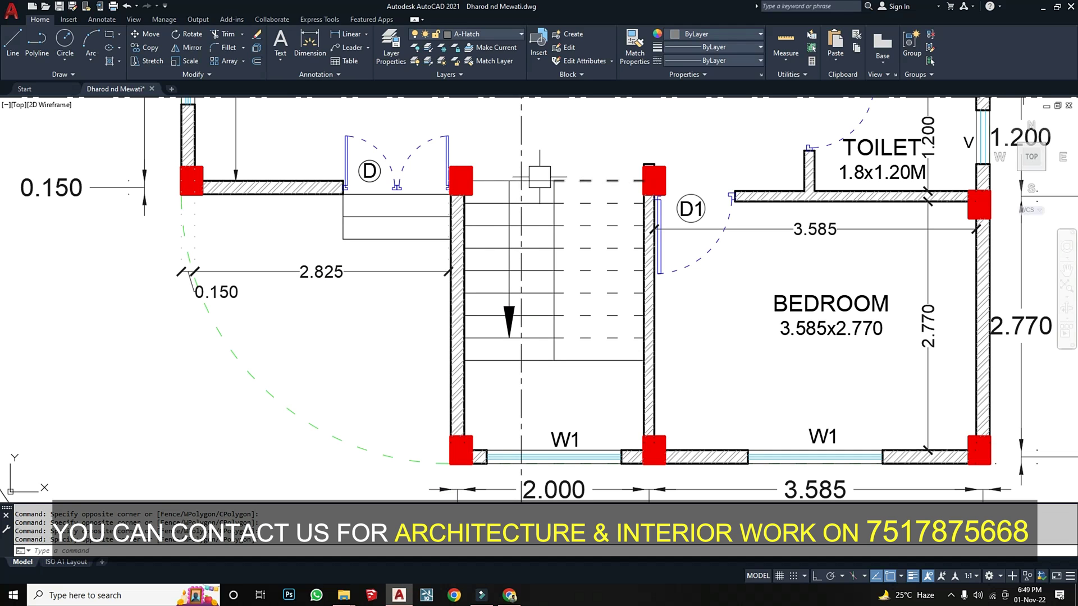
scroll(543, 314, down, 2)
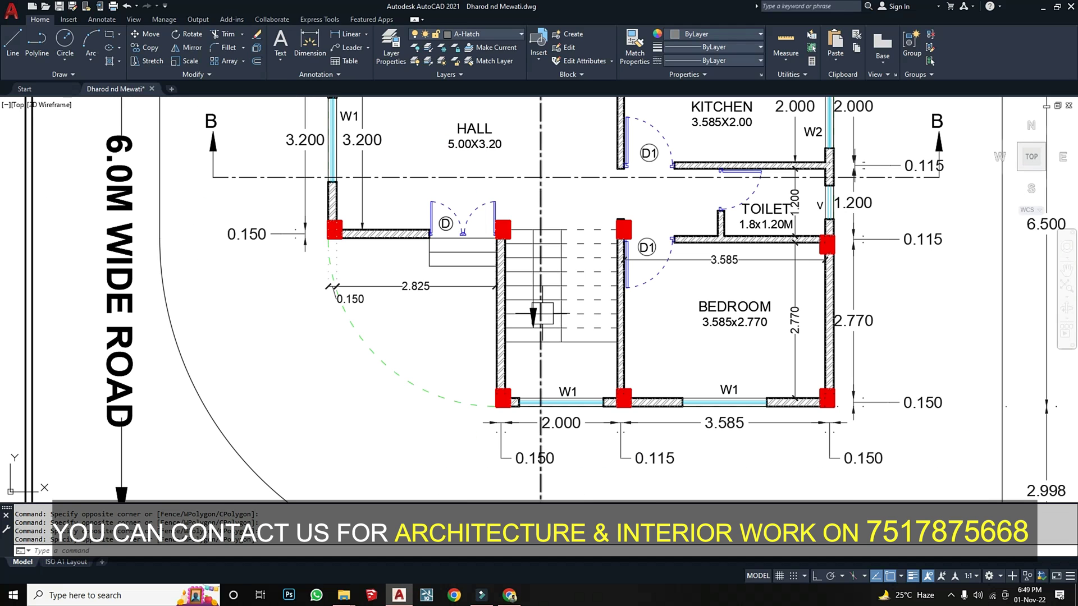
middle_drag(543, 314, 548, 406)
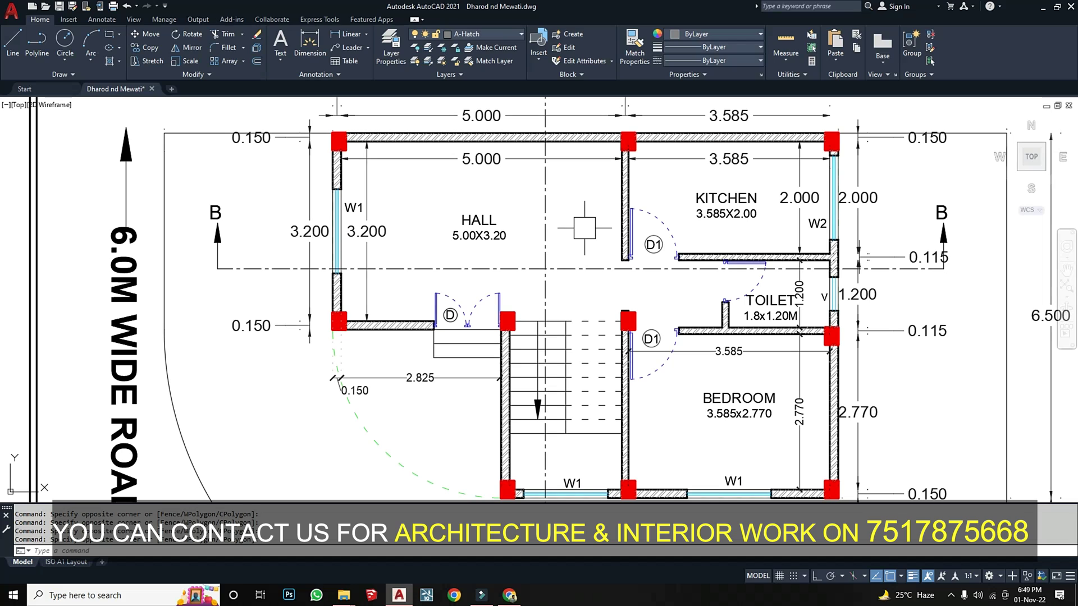
click(580, 201)
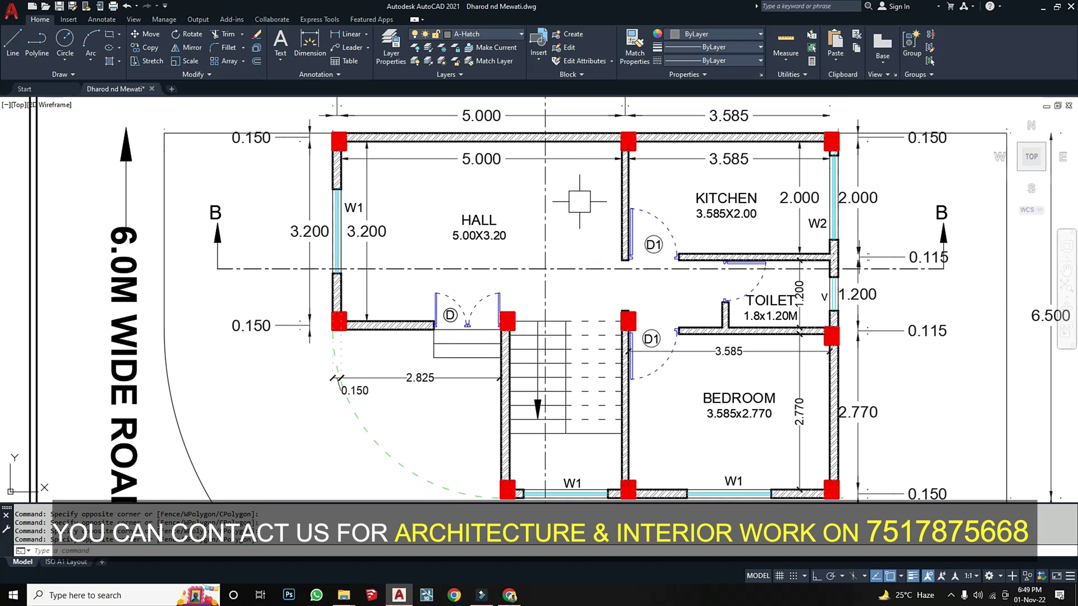
middle_drag(418, 430, 450, 376)
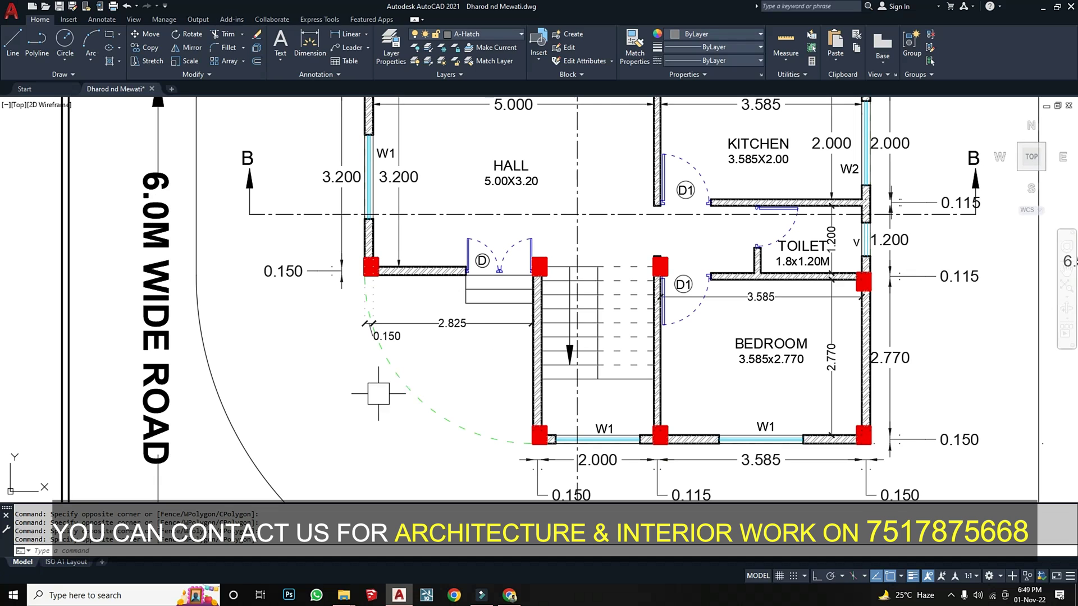
middle_drag(489, 285, 466, 383)
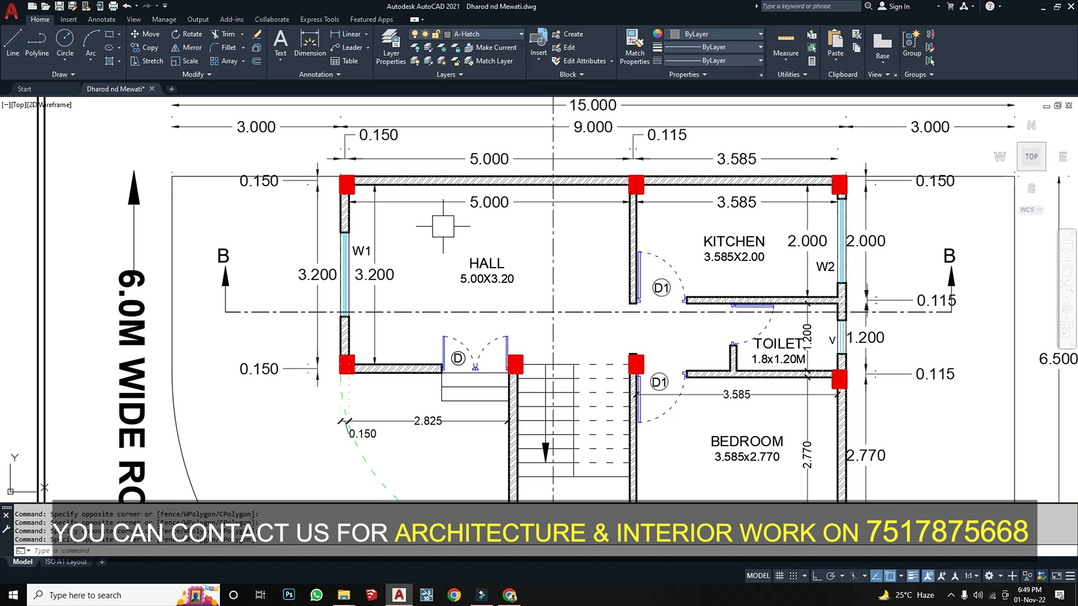
middle_drag(600, 365, 501, 321)
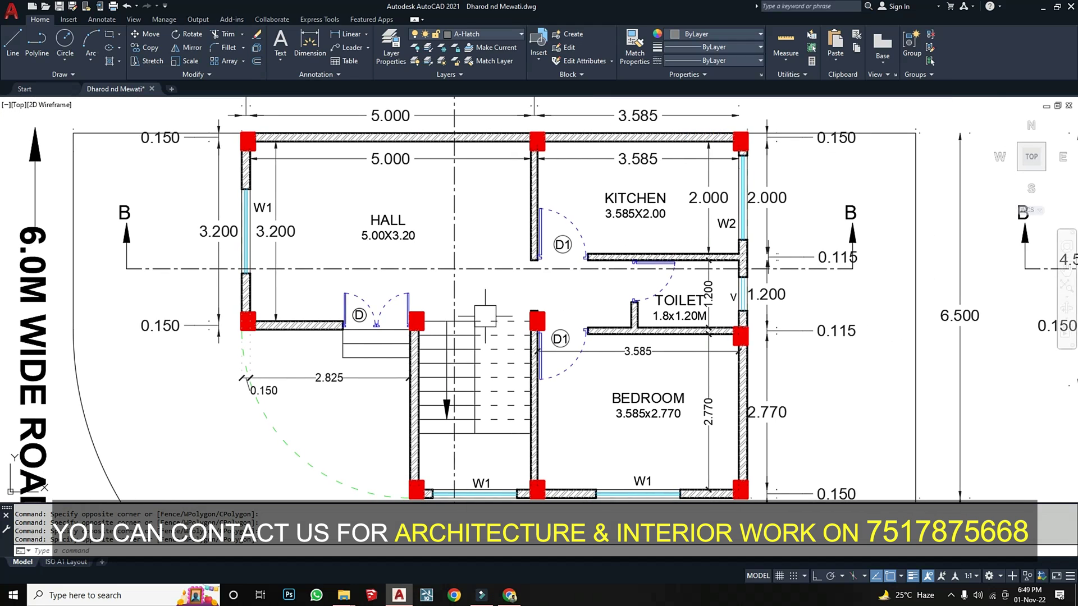
middle_drag(504, 244, 500, 155)
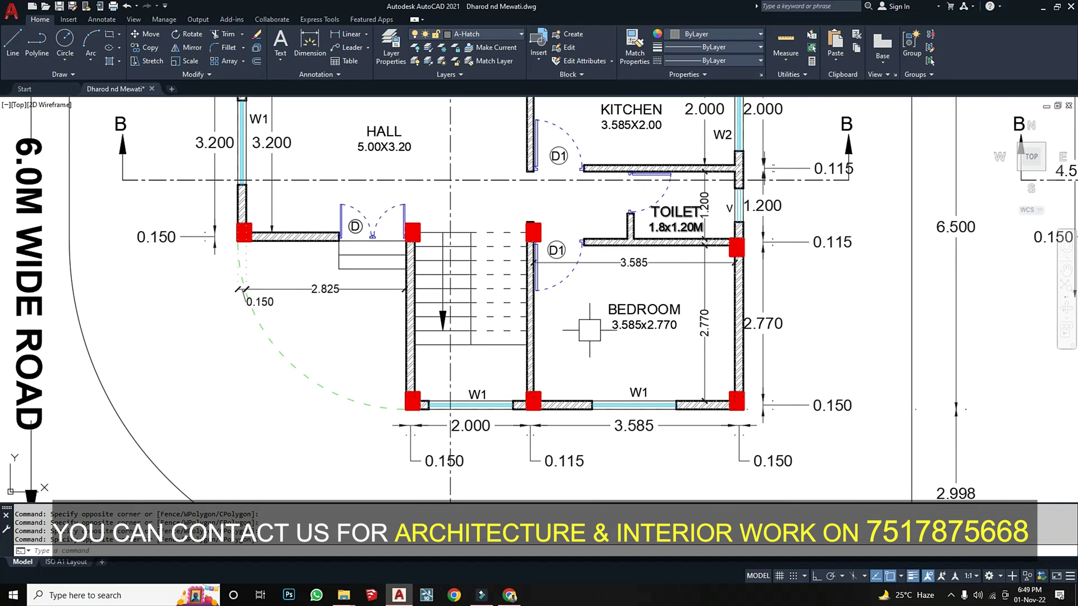
scroll(699, 393, down, 2)
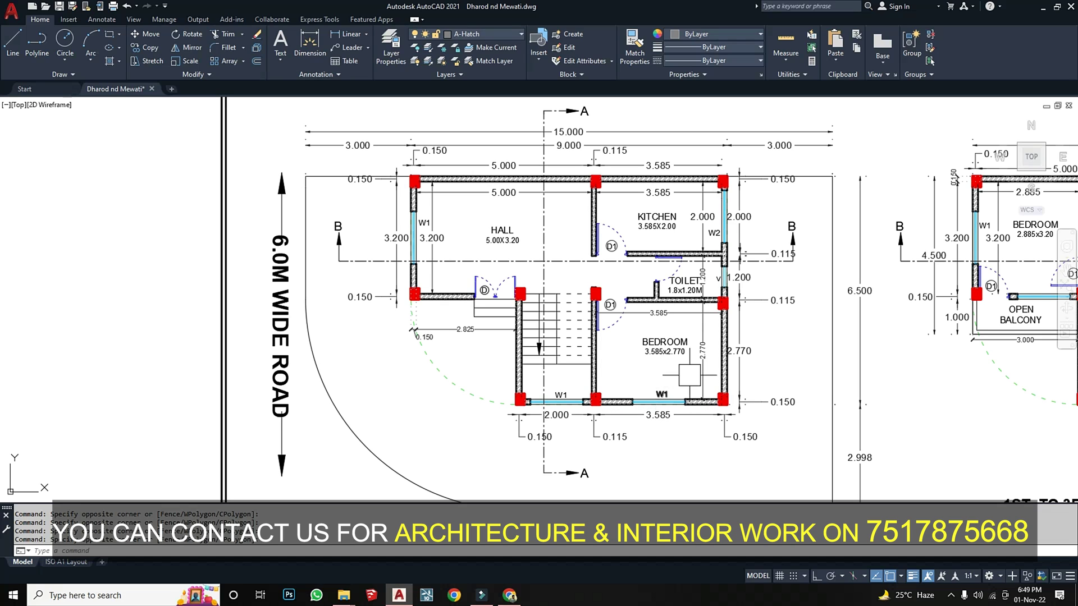
Examine the 1st to 3rd floor typical plan, comparing its bedrooms, room and open balconies with the adjacent ground floor plan
click(427, 421)
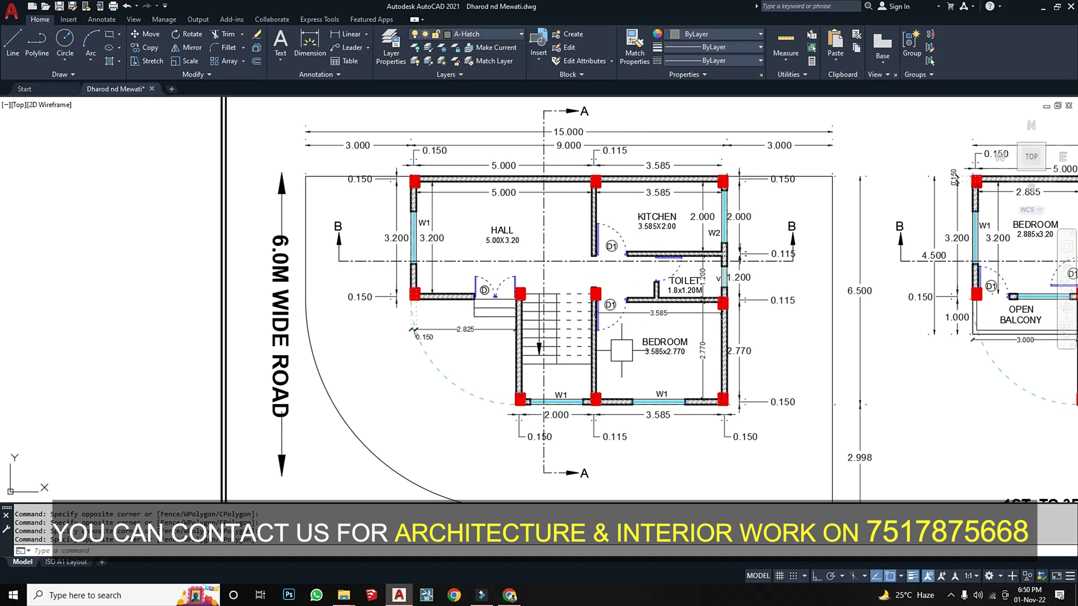
middle_drag(800, 373, 450, 368)
middle_drag(812, 406, 694, 413)
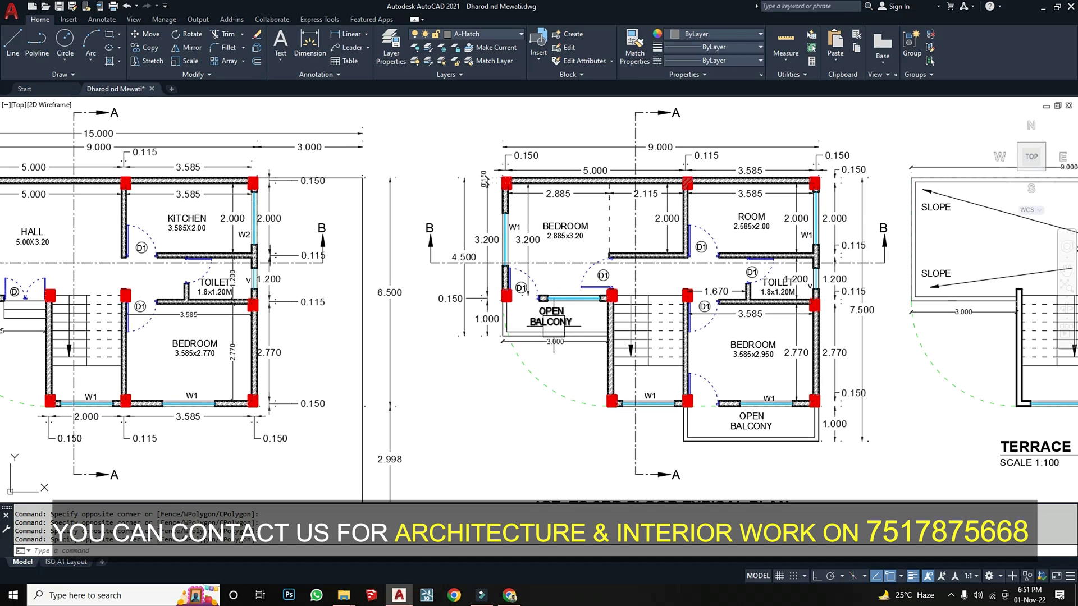
middle_drag(553, 327, 559, 304)
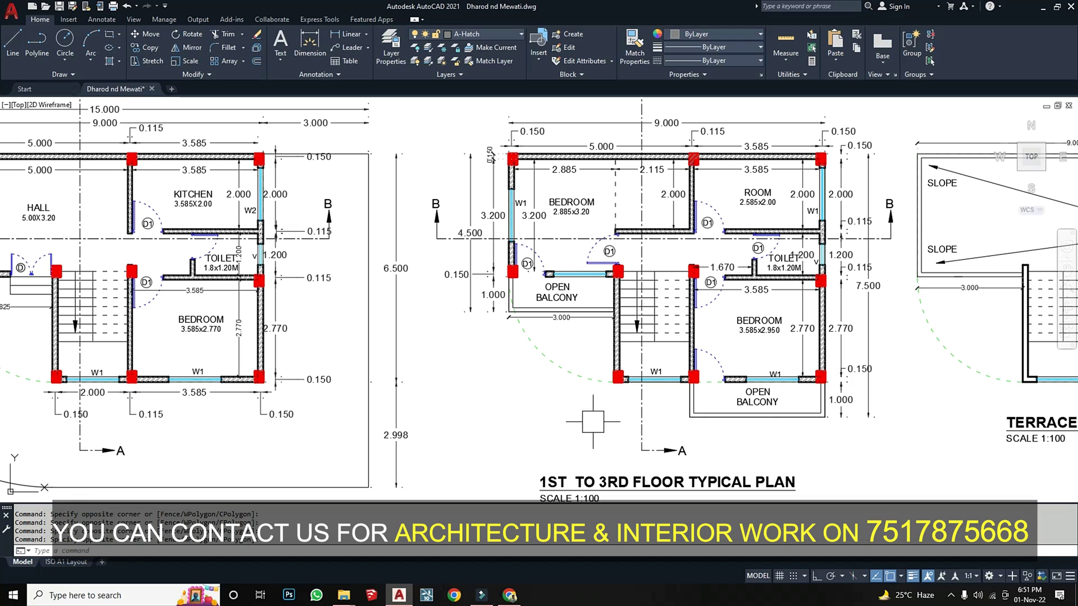
click(484, 397)
click(484, 397)
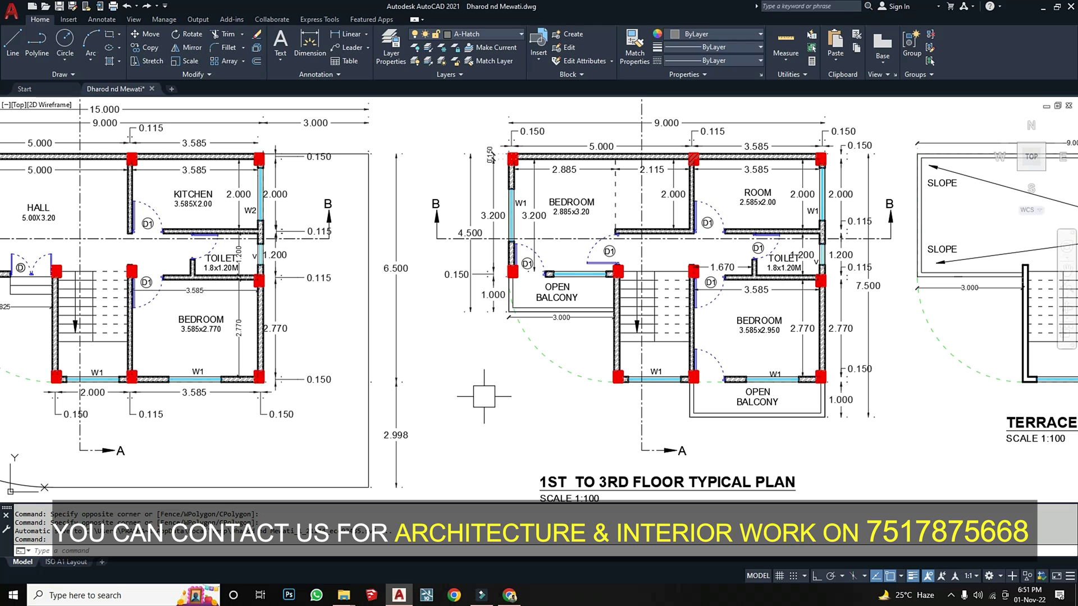
Examine the typical floor plan up close, covering the balcony dimensions, staircase, door positions, toilet and rear bedroom
mouse_move(572, 301)
middle_down()
mouse_move(531, 353)
mouse_move(495, 279)
middle_up()
scroll(537, 266, up, 2)
scroll(477, 281, up, 2)
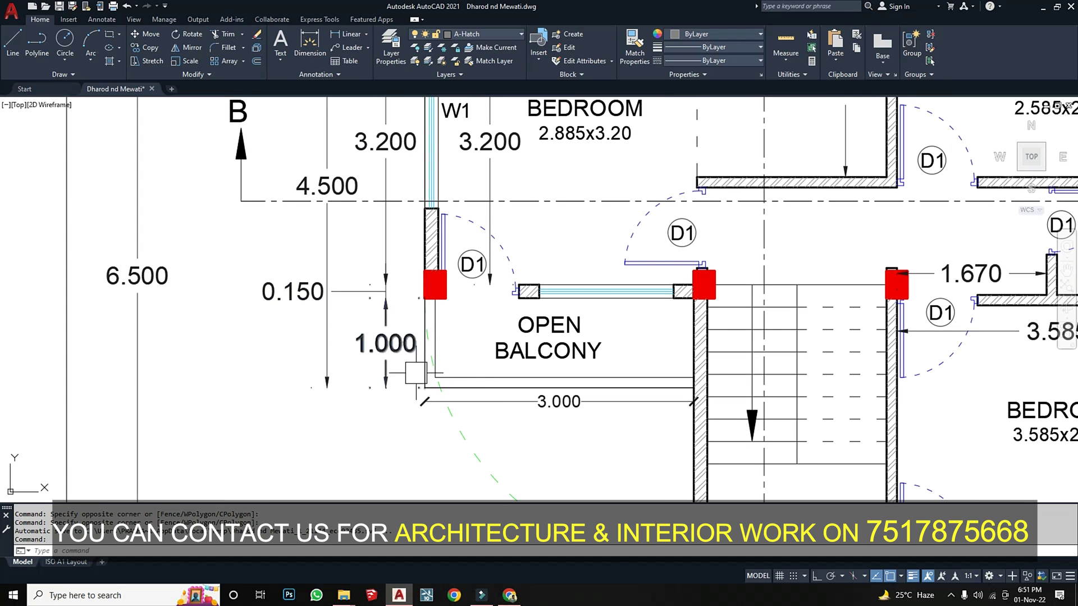
scroll(706, 284, down, 4)
scroll(711, 265, up, 3)
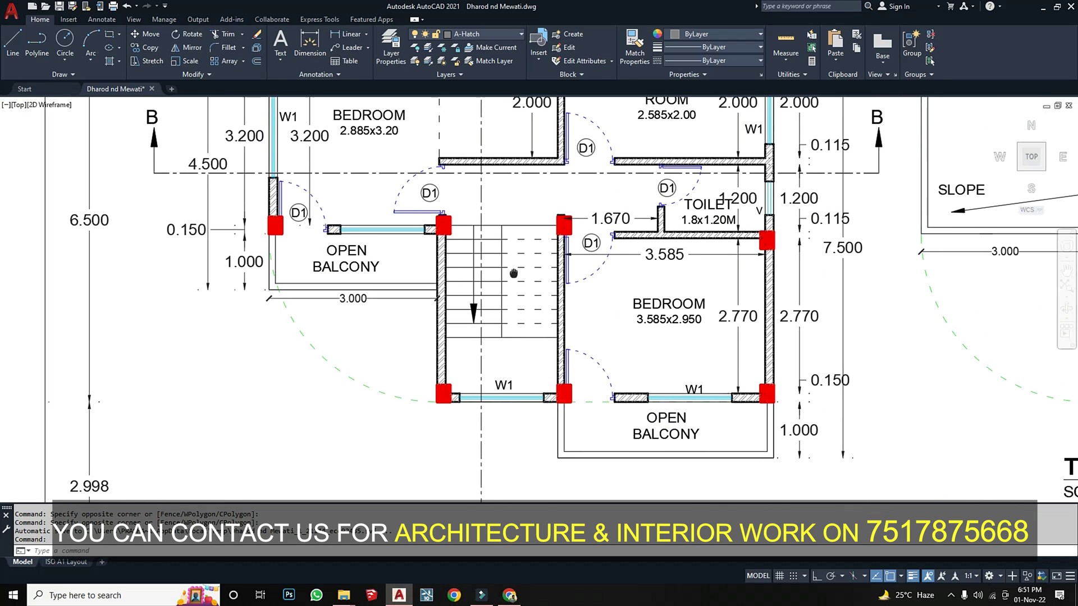
middle_drag(773, 403, 731, 503)
scroll(741, 387, up, 3)
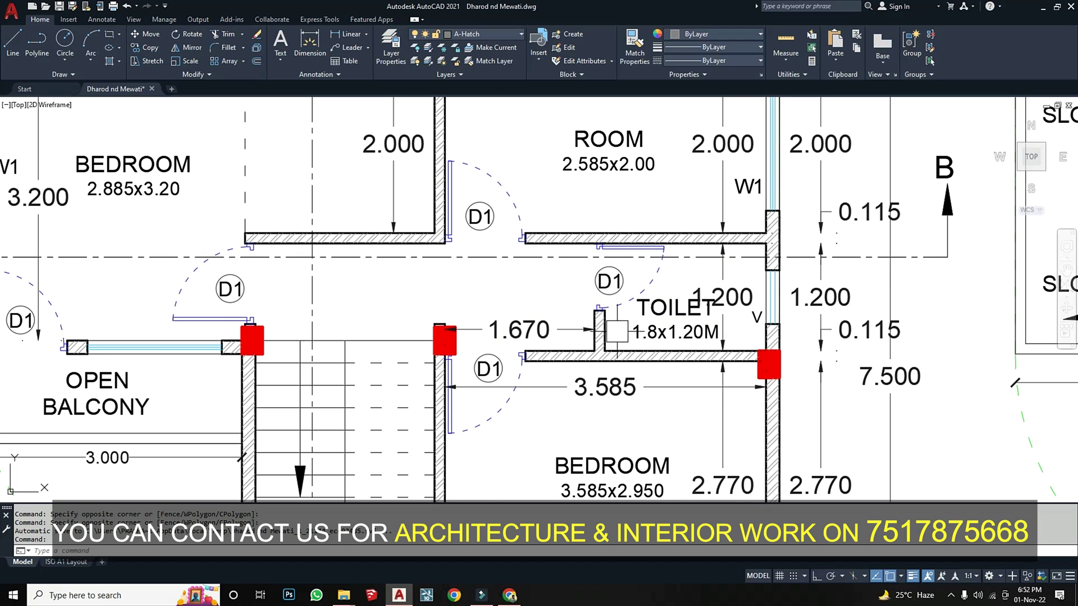
scroll(674, 264, down, 4)
mouse_move(607, 374)
middle_down()
mouse_move(572, 378)
mouse_move(593, 367)
middle_up()
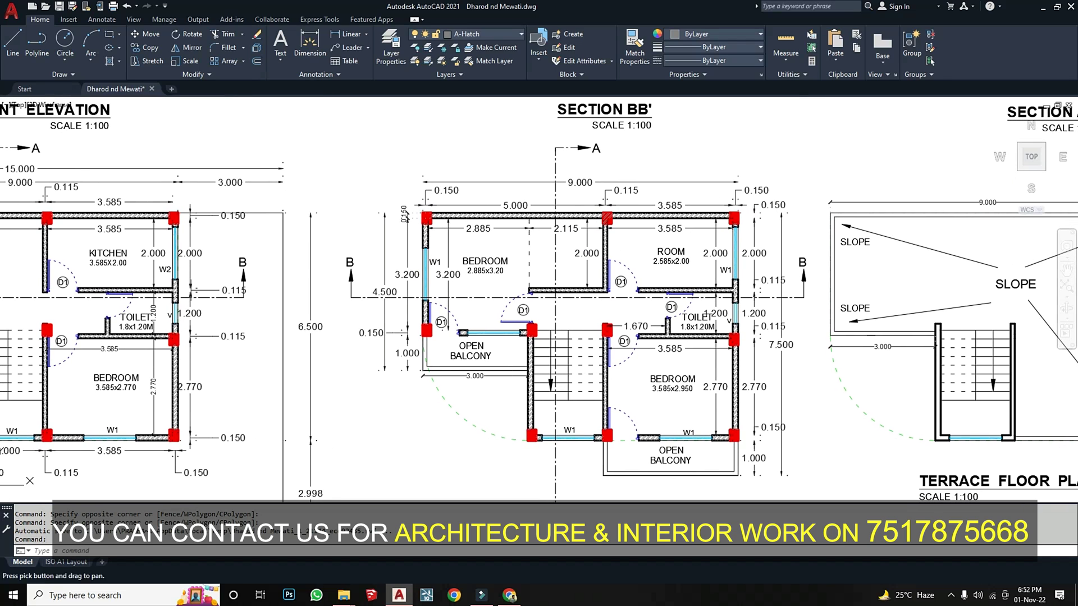
Review the terrace floor plan's slope directions, staircase and outer dimensions, along with the neighbouring site plan
scroll(412, 216, down, 4)
scroll(635, 234, up, 4)
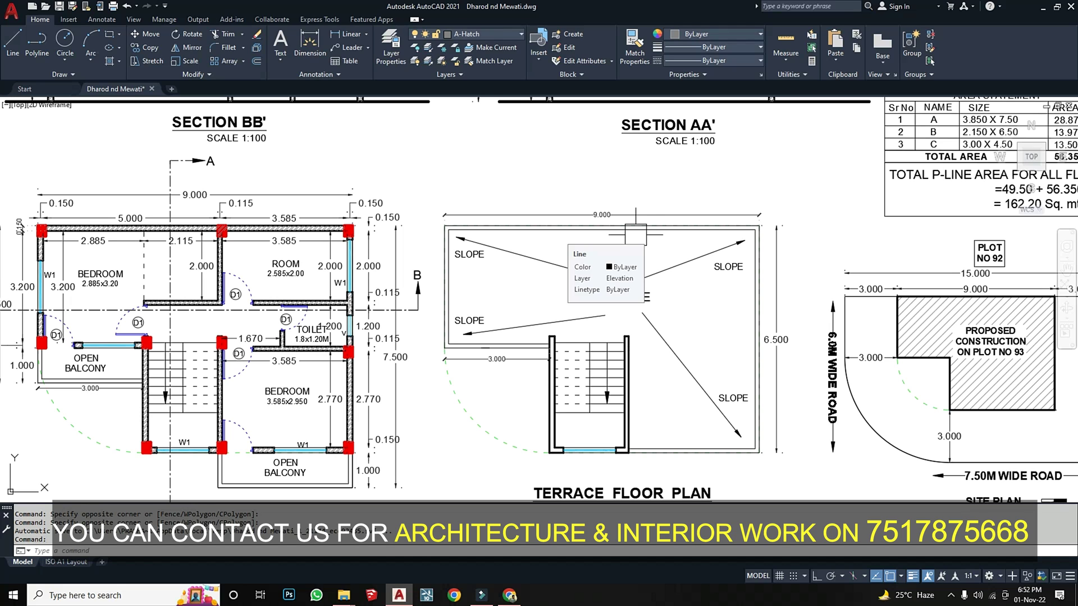
middle_drag(636, 234, 651, 162)
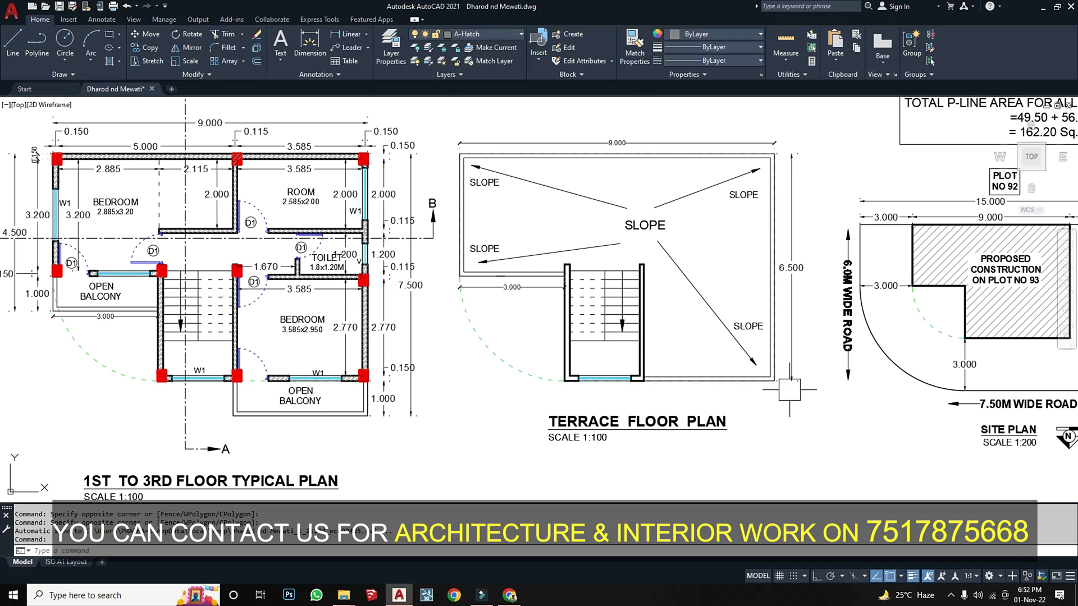
scroll(568, 271, down, 2)
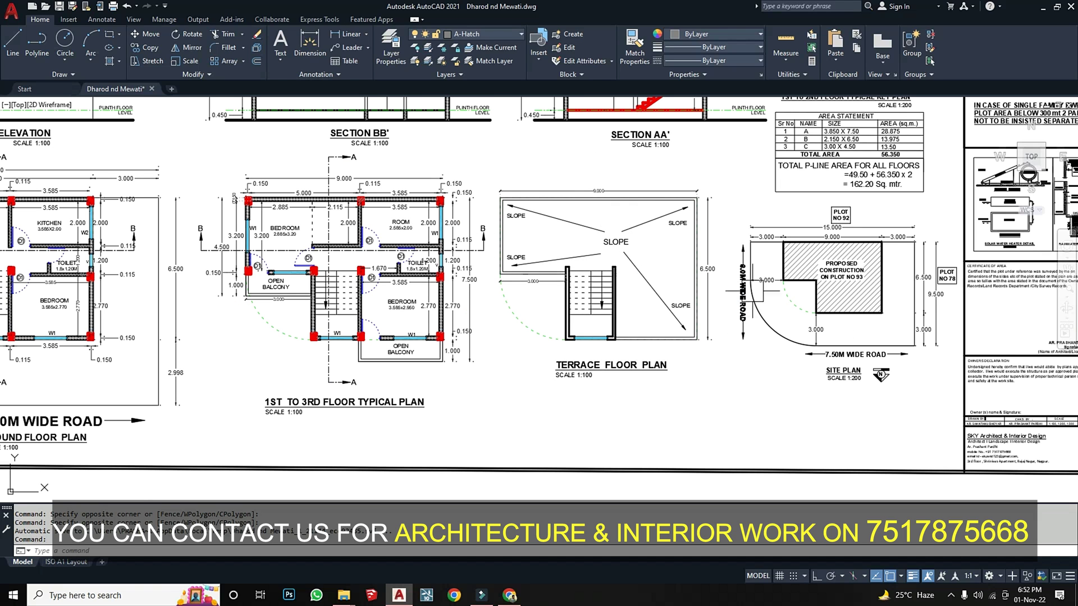
middle_drag(699, 283, 606, 309)
scroll(837, 362, up, 2)
middle_drag(751, 305, 721, 314)
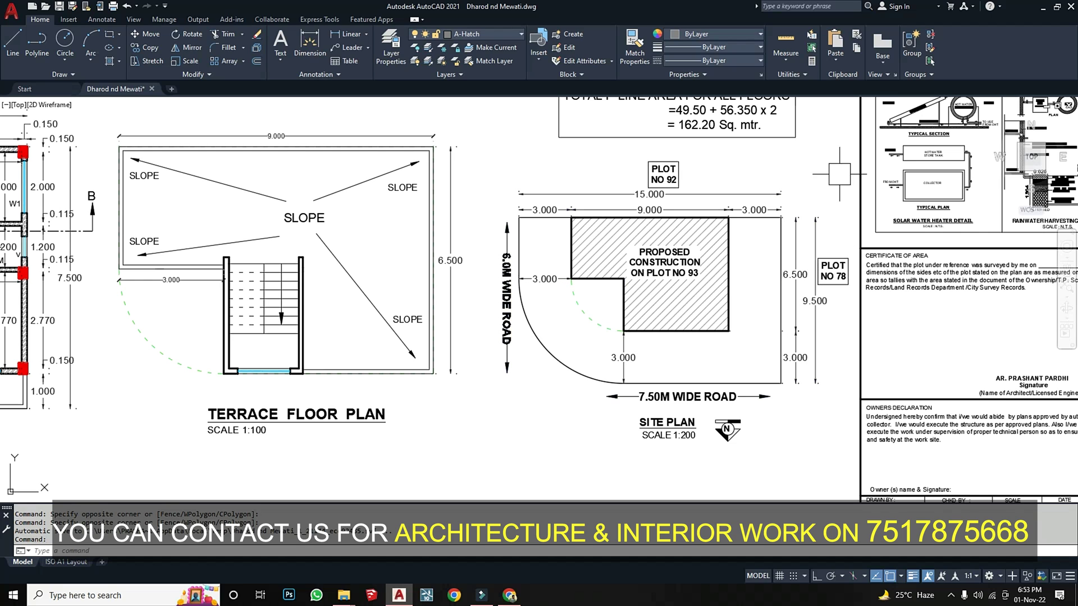
Examine the front elevation, covering its entrance door, windows, balconies and the plinth, first and second floor levels
scroll(520, 188, down, 6)
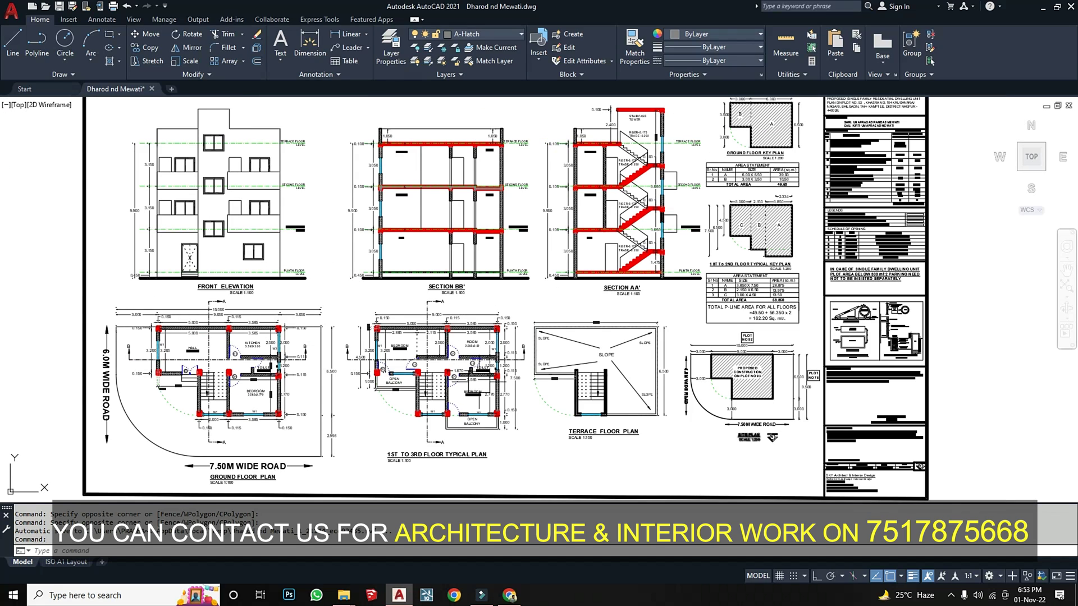
scroll(56, 227, up, 2)
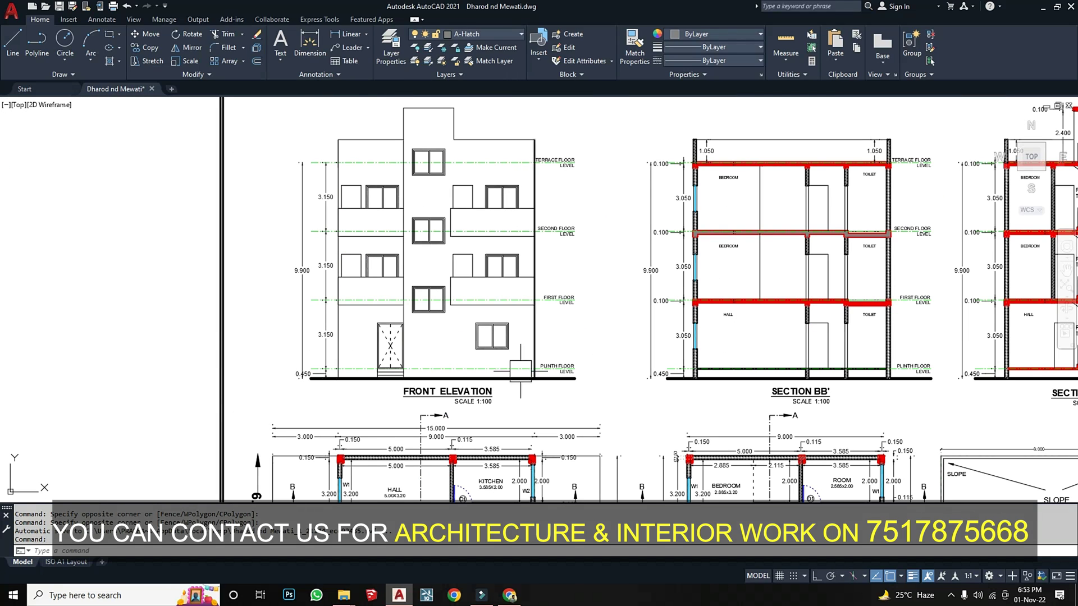
scroll(499, 388, up, 2)
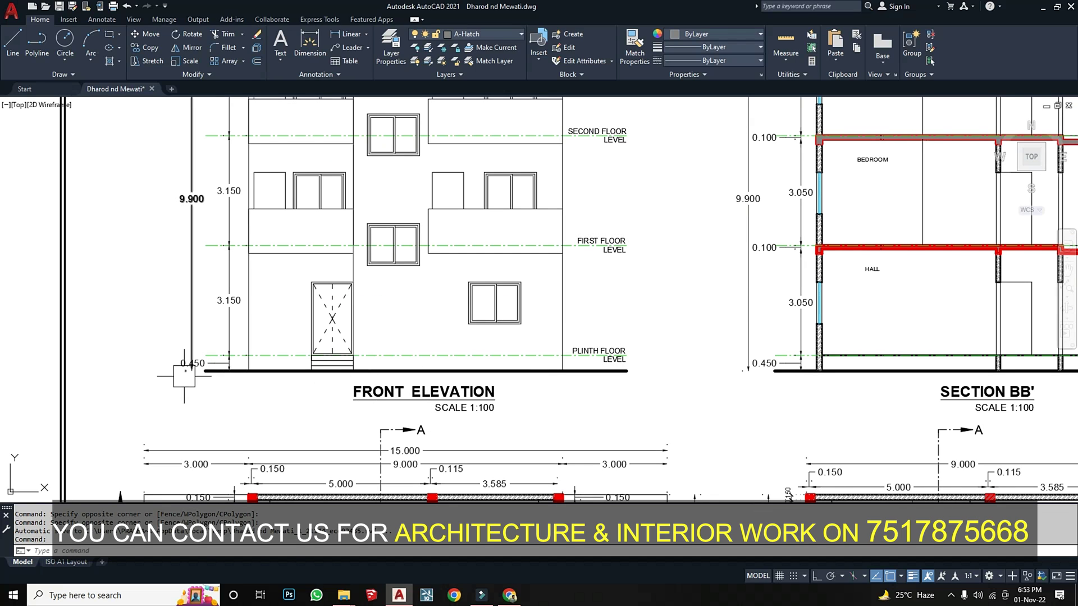
middle_drag(640, 342, 577, 405)
scroll(578, 323, down, 2)
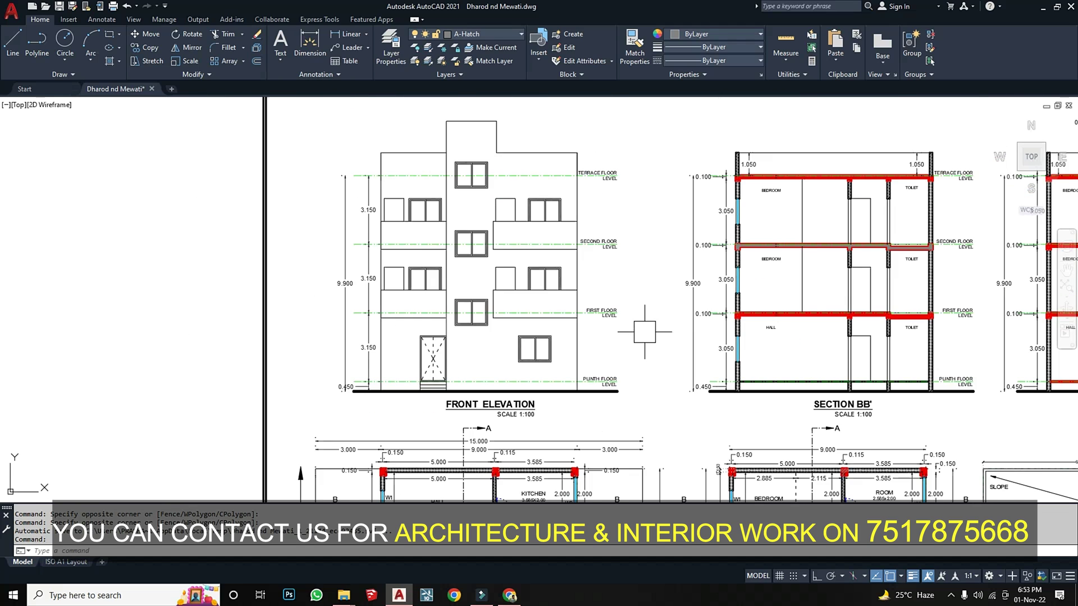
scroll(565, 311, up, 2)
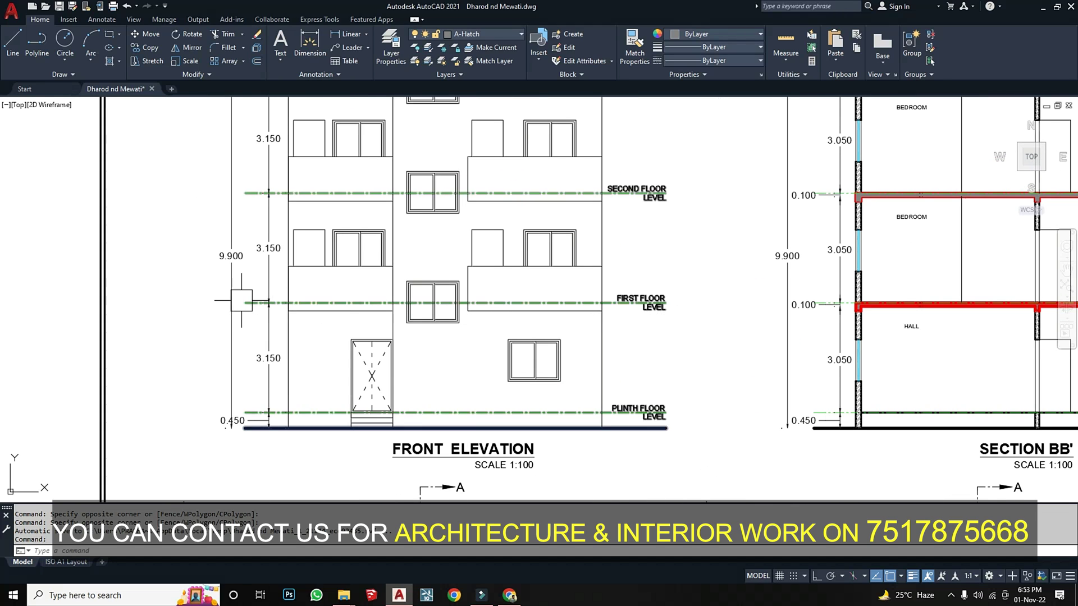
middle_drag(664, 236, 644, 335)
middle_drag(630, 400, 634, 382)
scroll(635, 382, down, 2)
scroll(625, 294, up, 2)
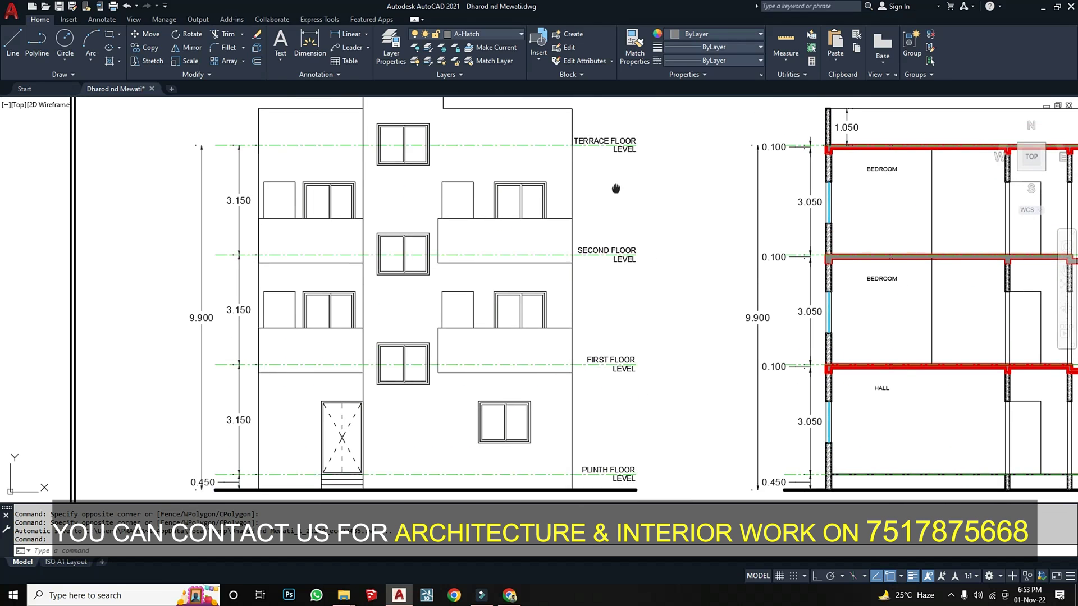
Check the front elevation's height dimensions from ground and plinth up to the terrace level and staircase tower
middle_drag(640, 133, 612, 217)
middle_drag(343, 355, 481, 252)
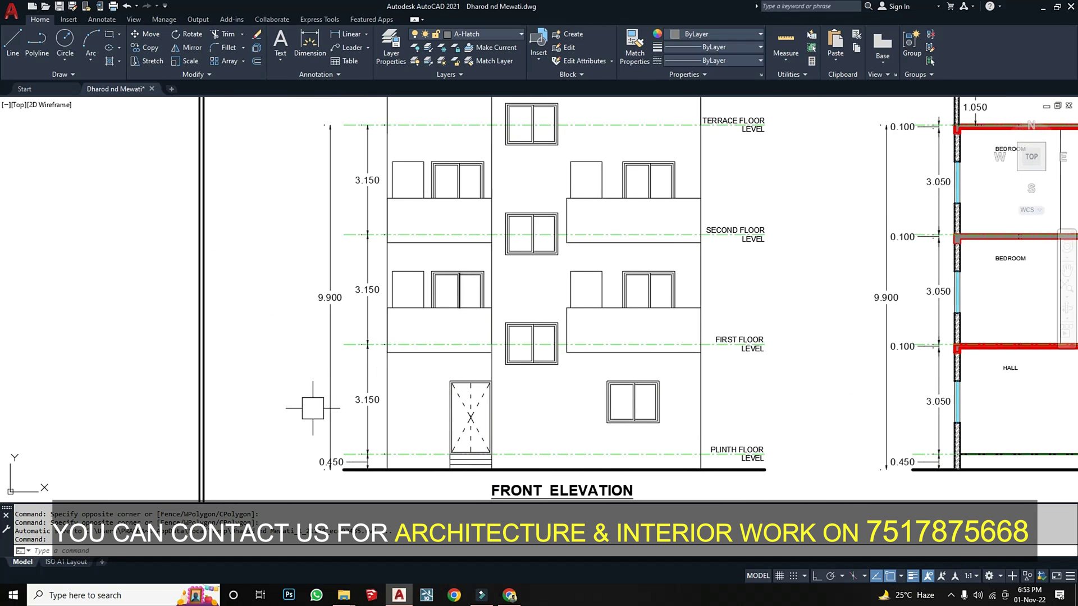
middle_drag(312, 408, 338, 360)
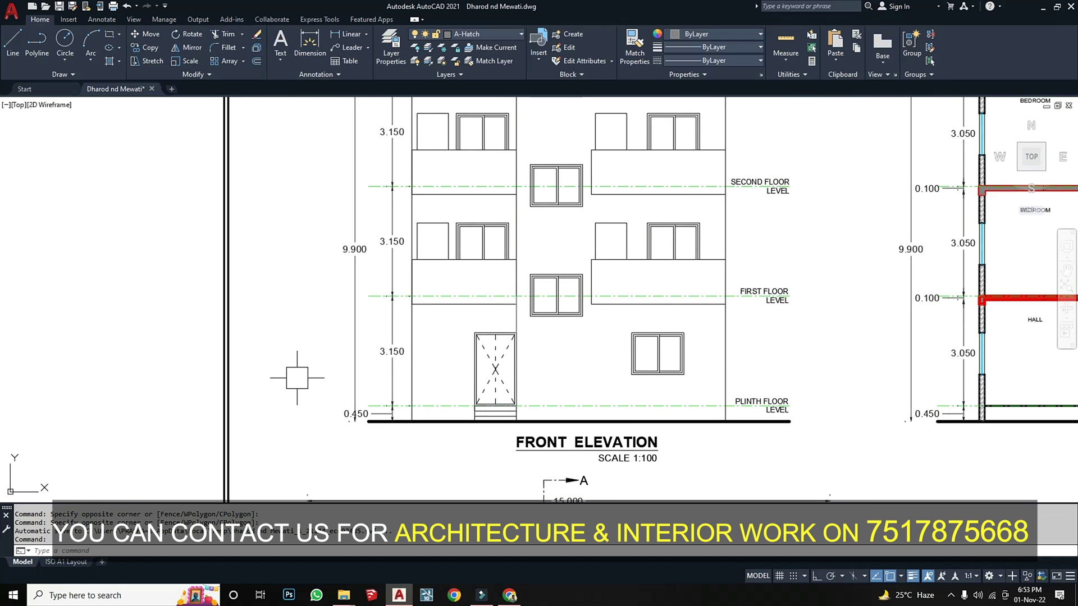
middle_drag(467, 411, 472, 425)
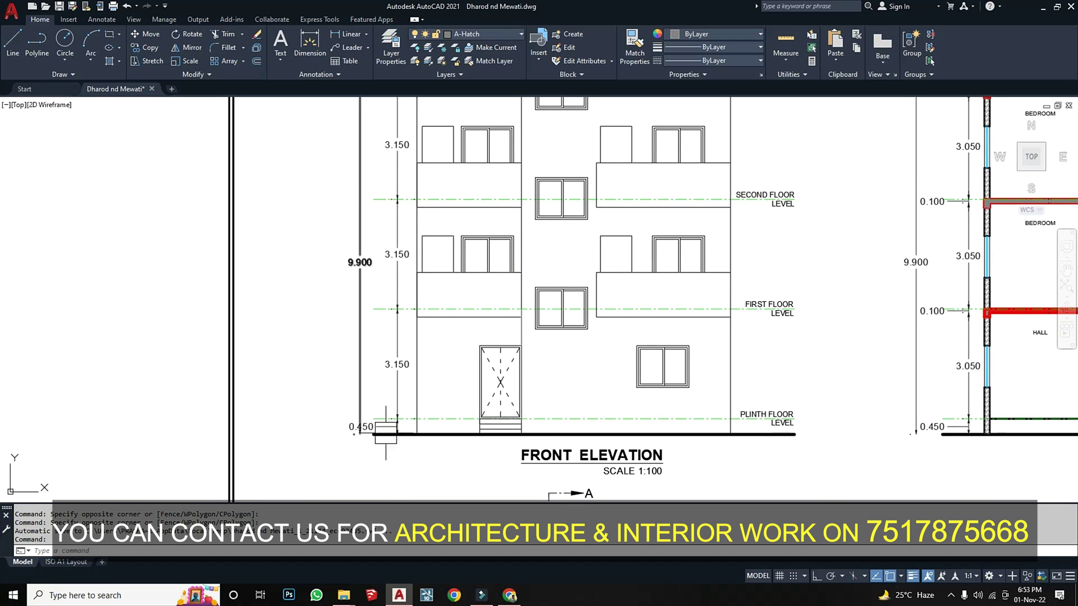
middle_drag(397, 416, 398, 460)
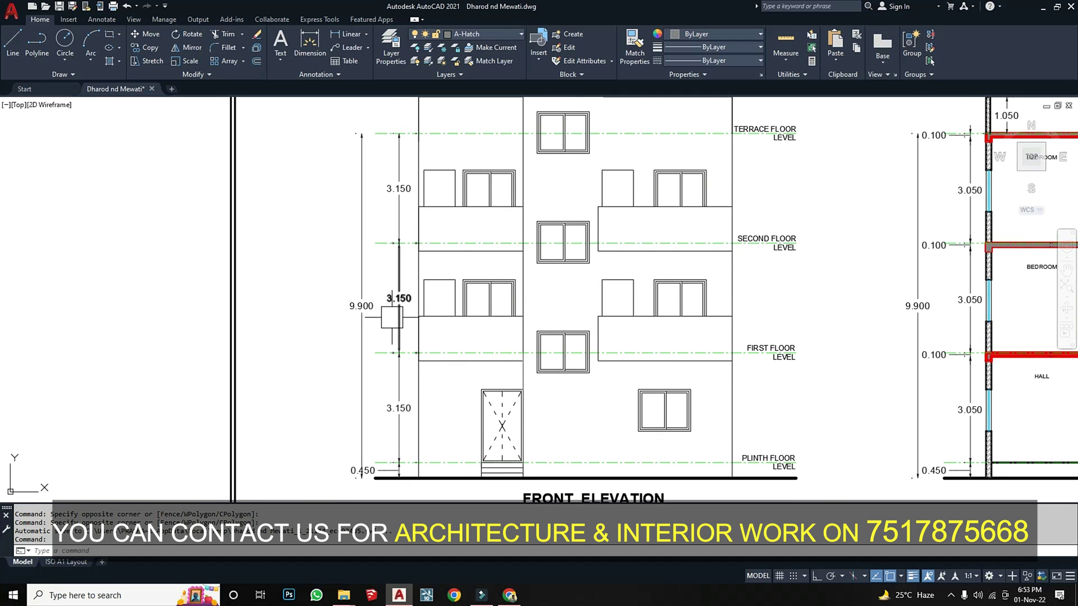
middle_drag(392, 353, 385, 475)
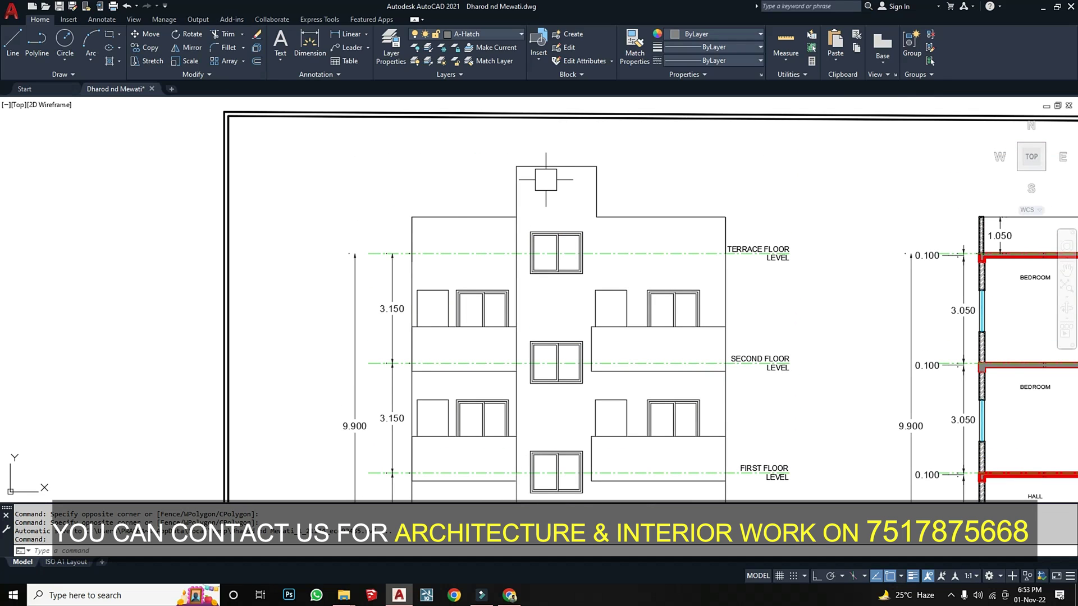
middle_drag(397, 341, 431, 227)
click(340, 346)
click(312, 256)
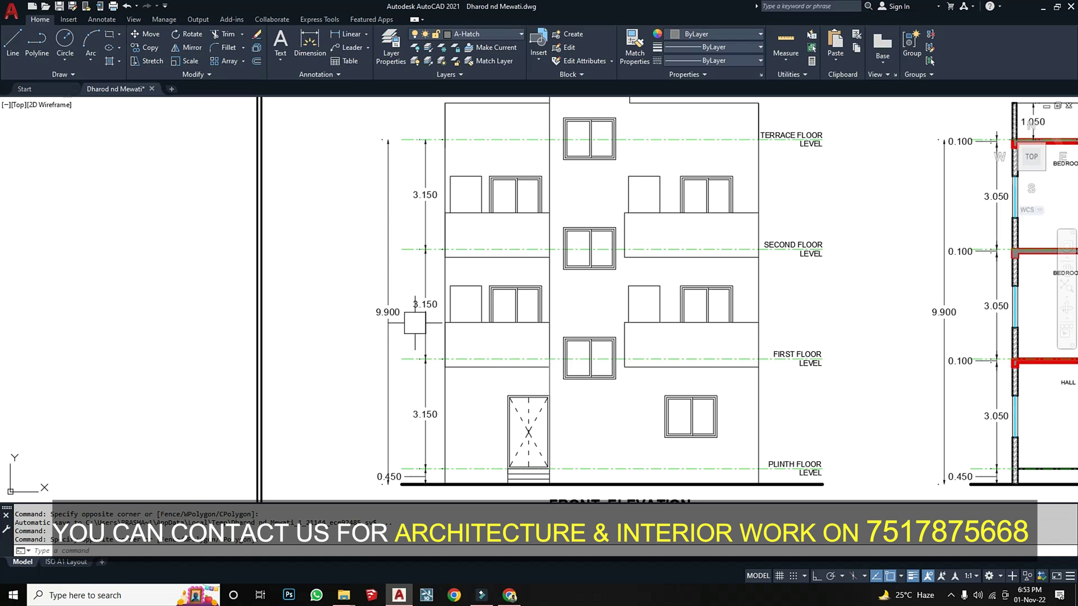
middle_drag(377, 352, 384, 334)
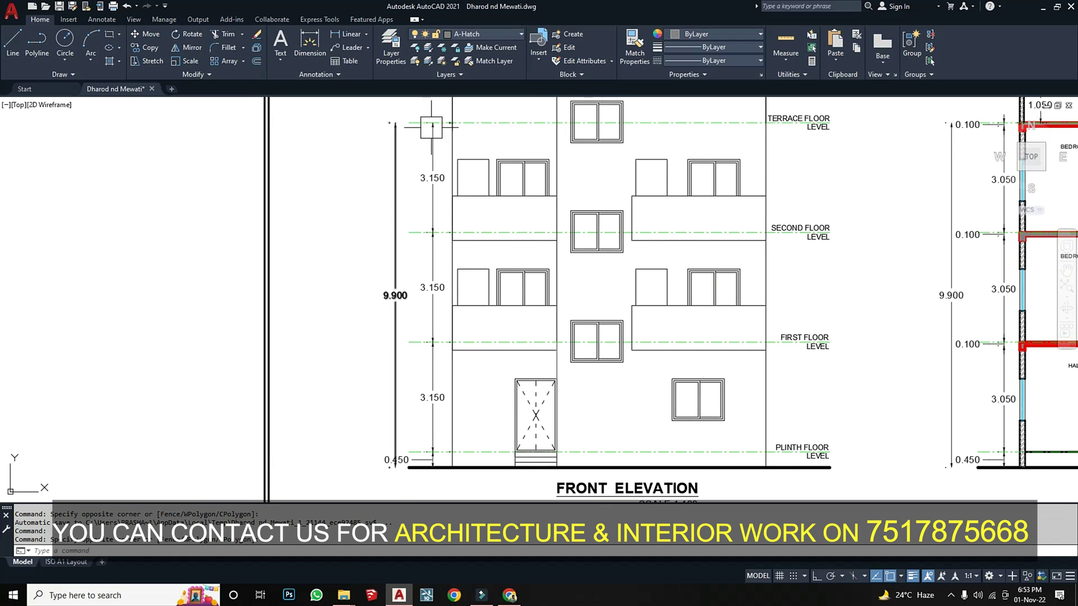
middle_drag(459, 217, 449, 303)
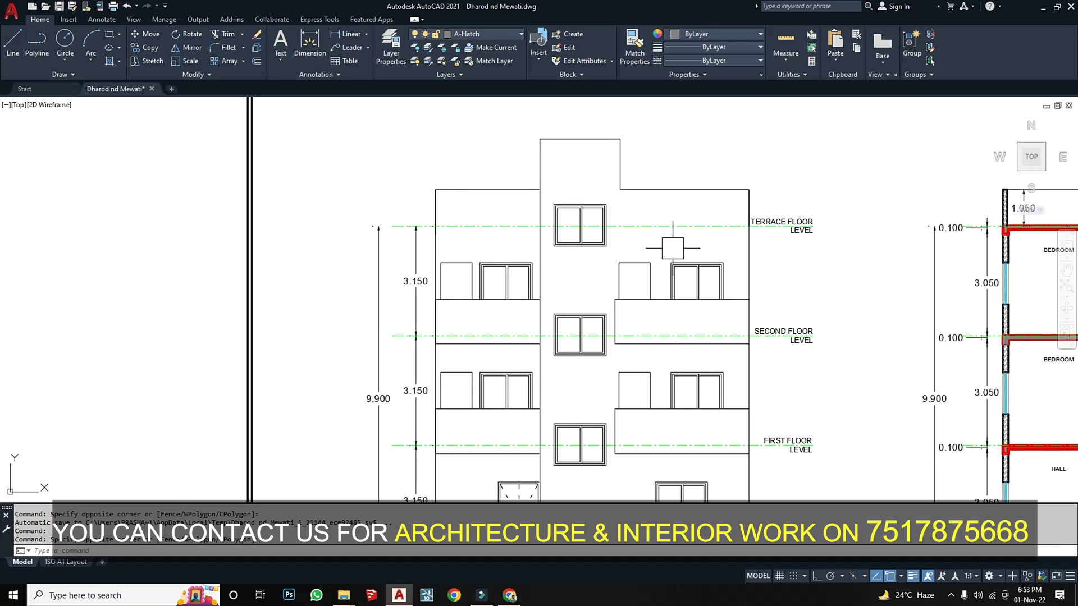
Review Section BB' and Section AA' side by side, including their slabs, parapets, floor heights and room labels
scroll(494, 196, down, 3)
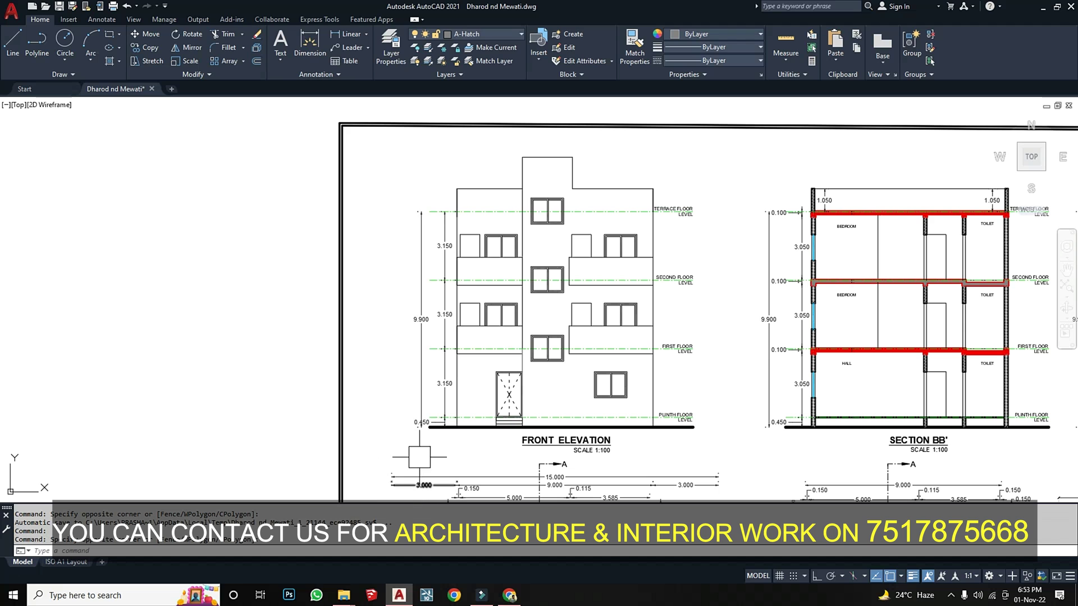
middle_drag(755, 374, 463, 354)
middle_drag(686, 357, 549, 383)
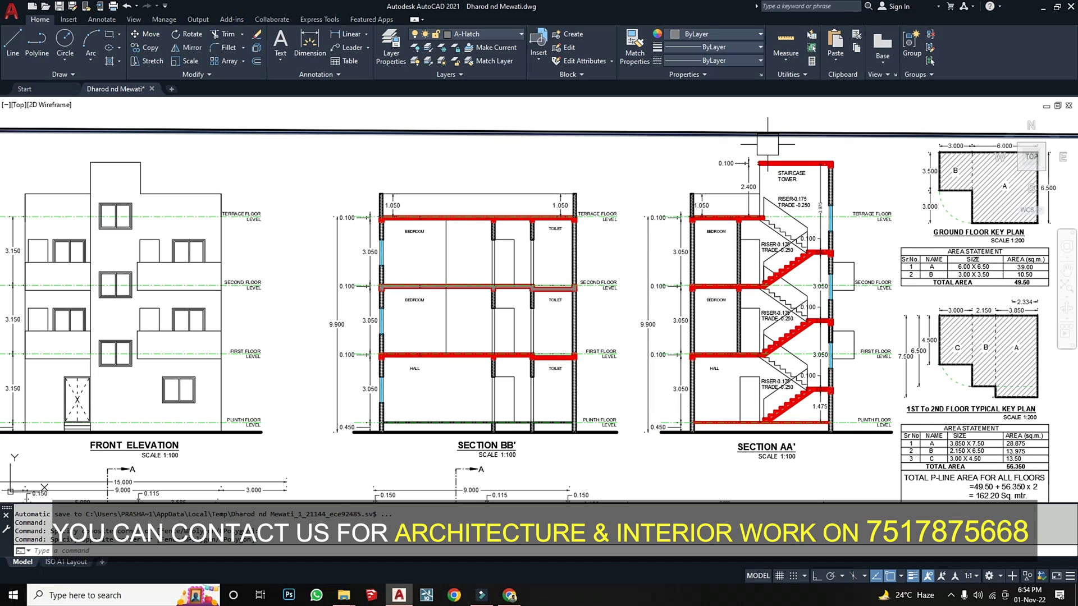
scroll(749, 192, down, 3)
scroll(786, 312, up, 3)
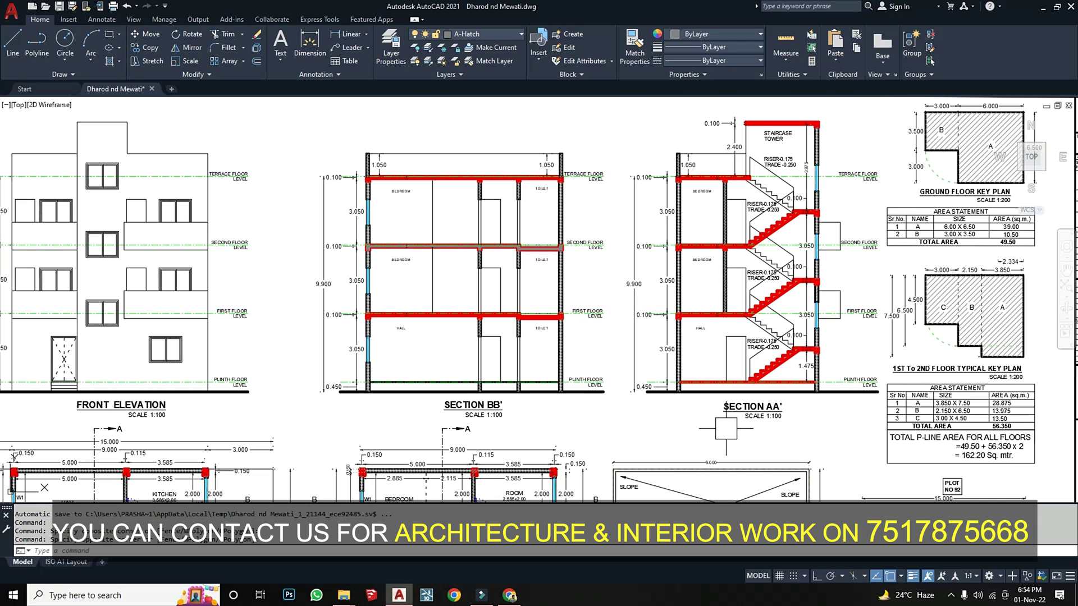
Examine Section AA' closely from plinth to staircase tower, covering the stair flights, riser and tread notes, landings, slabs and floor heights
scroll(800, 336, up, 5)
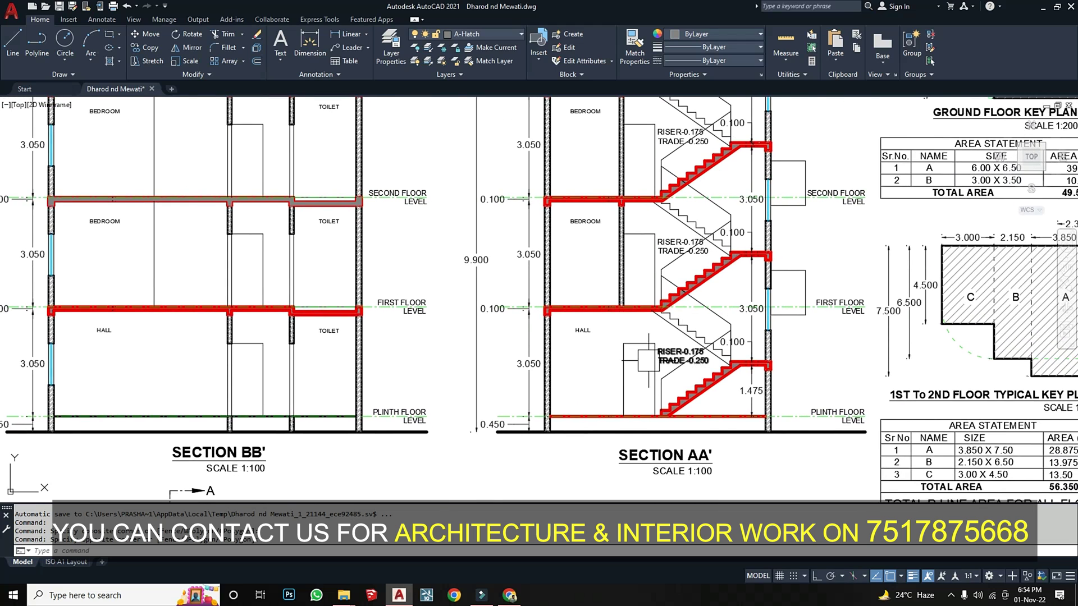
mouse_move(697, 394)
middle_down()
mouse_move(693, 308)
mouse_move(648, 310)
mouse_move(644, 320)
middle_up()
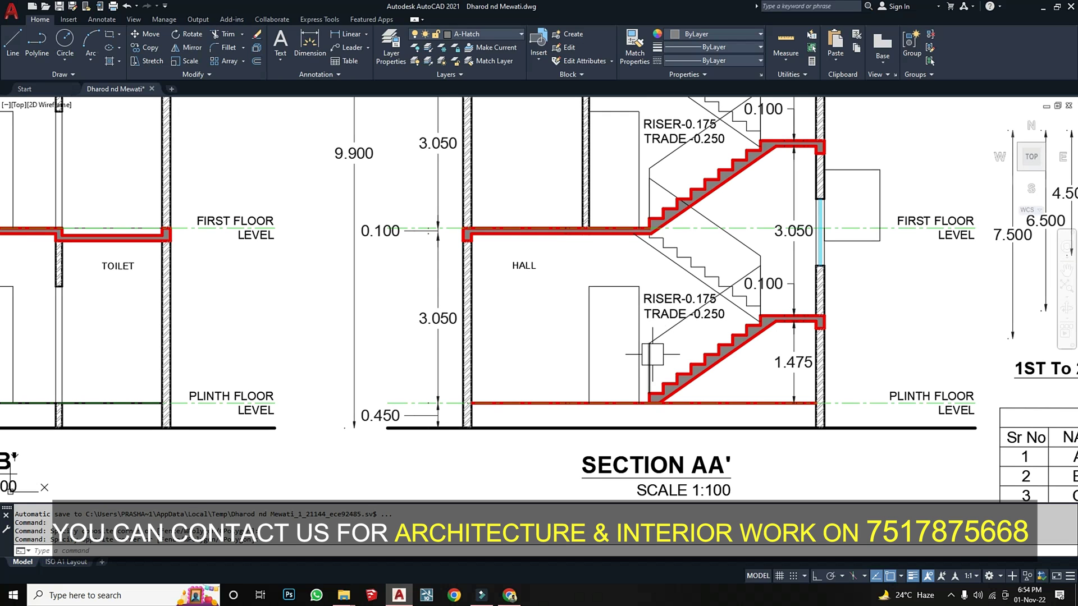
middle_drag(760, 289, 758, 362)
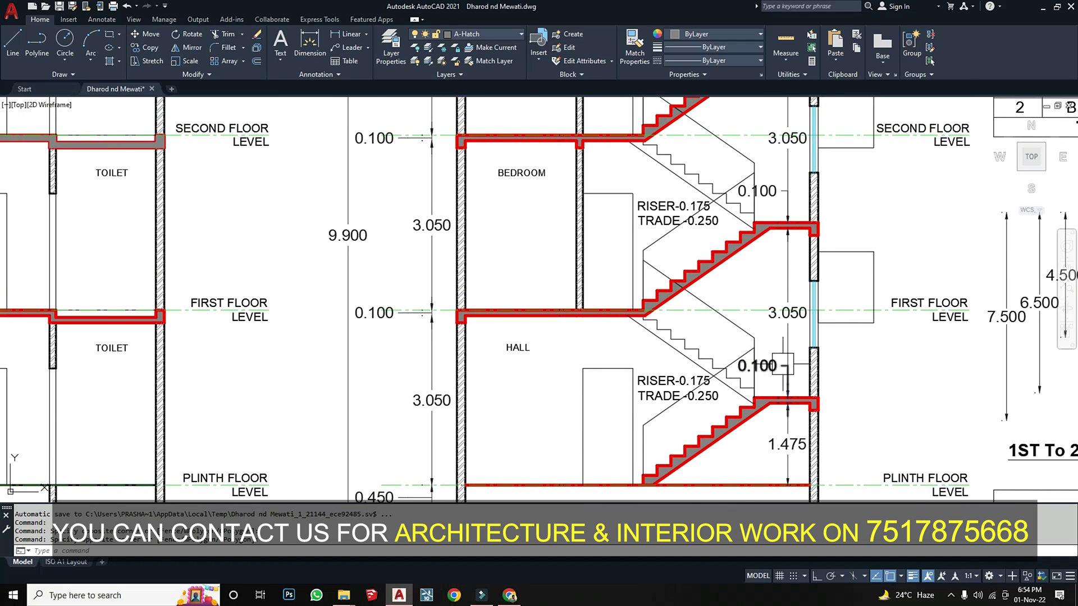
scroll(783, 388, down, 2)
middle_drag(663, 371, 674, 443)
middle_drag(694, 258, 655, 354)
scroll(721, 237, up, 2)
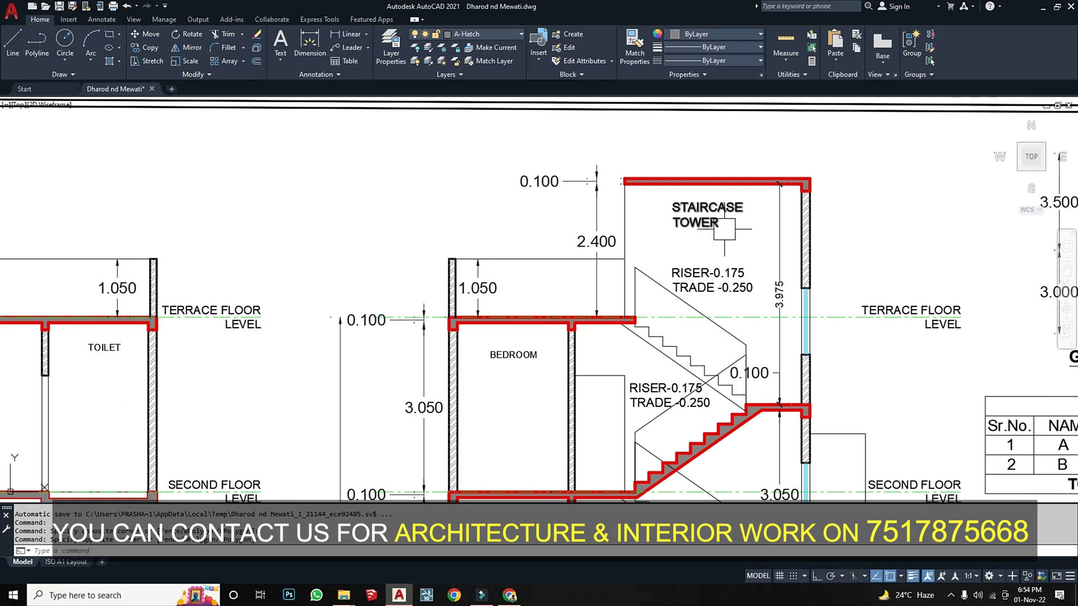
middle_drag(575, 423, 603, 281)
middle_drag(671, 282, 629, 380)
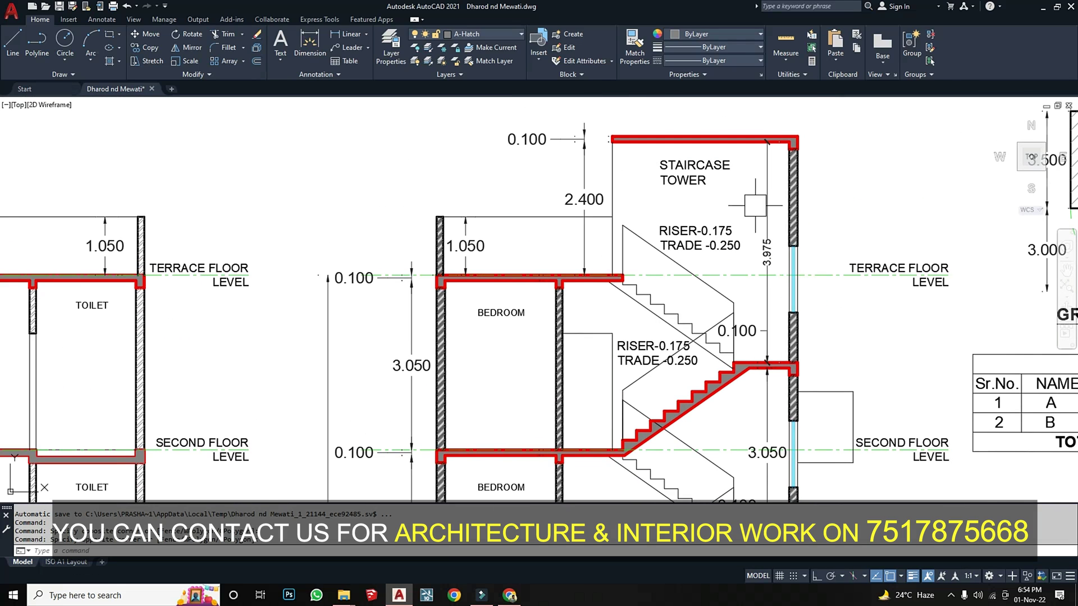
middle_drag(665, 338, 734, 171)
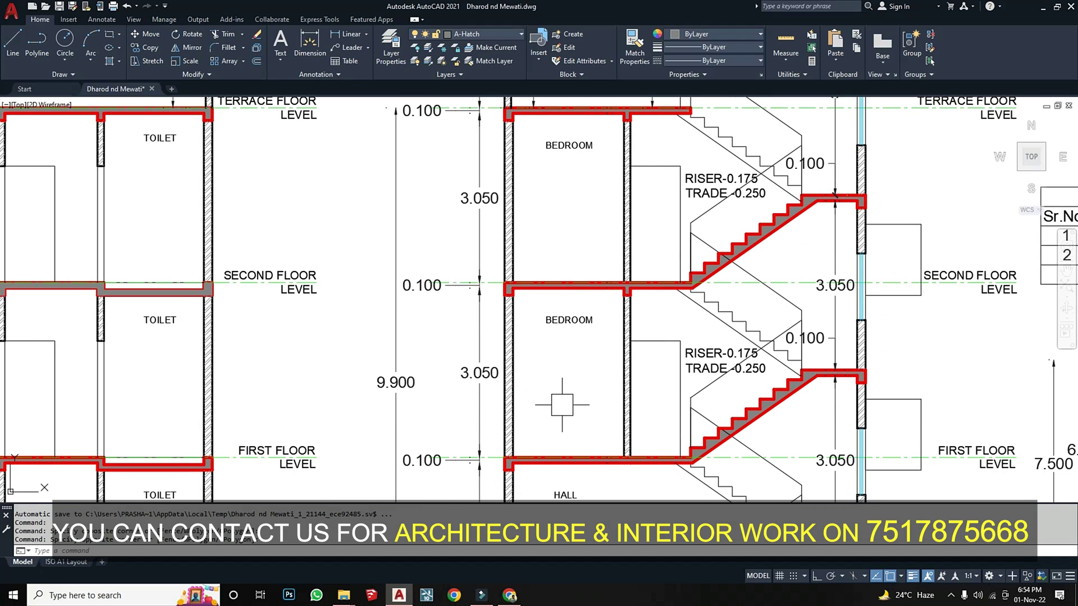
Compare Section AA' and Section BB' down to the plinth level, alongside the front elevation
middle_drag(561, 402, 567, 264)
scroll(624, 272, down, 2)
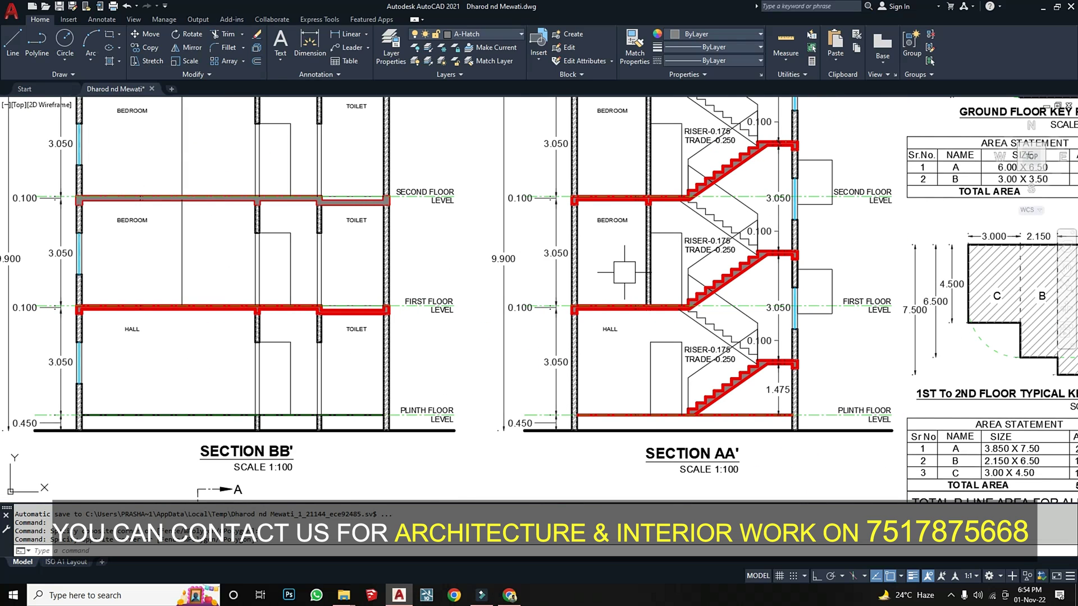
scroll(556, 253, down, 3)
scroll(309, 275, up, 3)
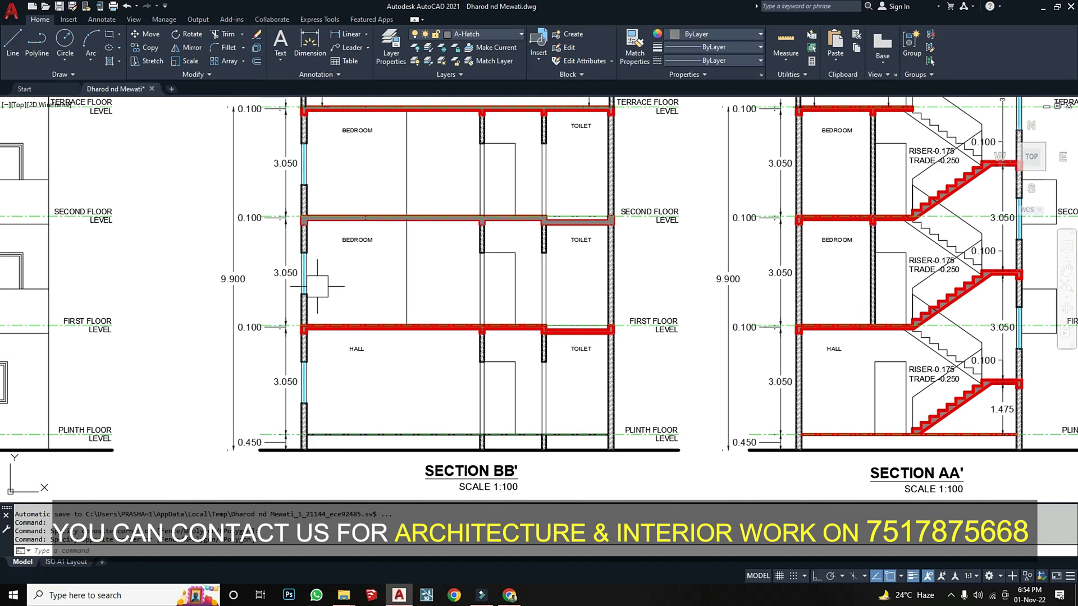
scroll(611, 389, down, 2)
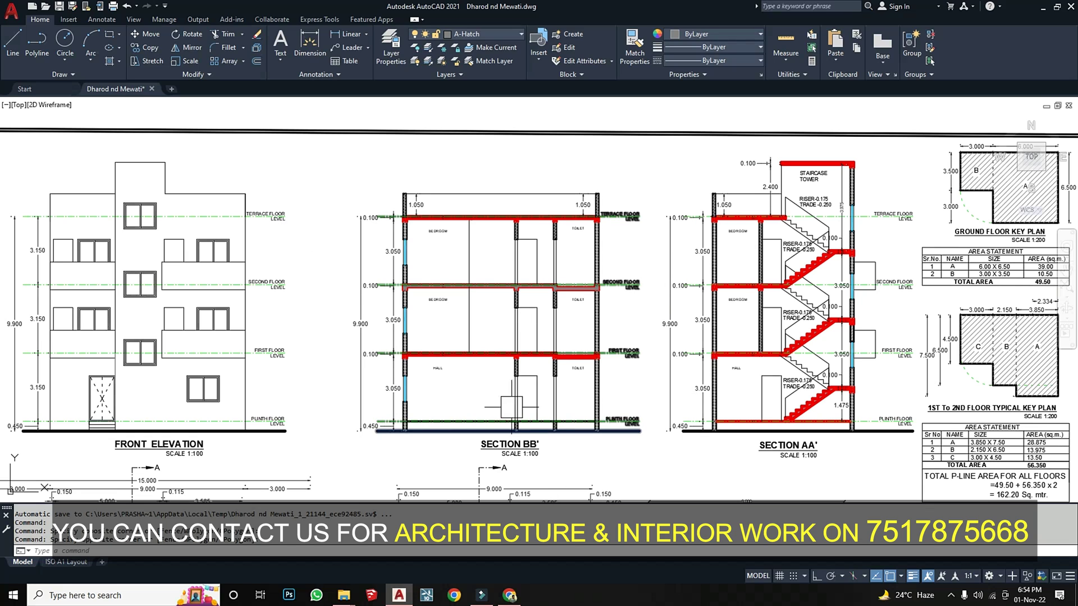
mouse_move(514, 418)
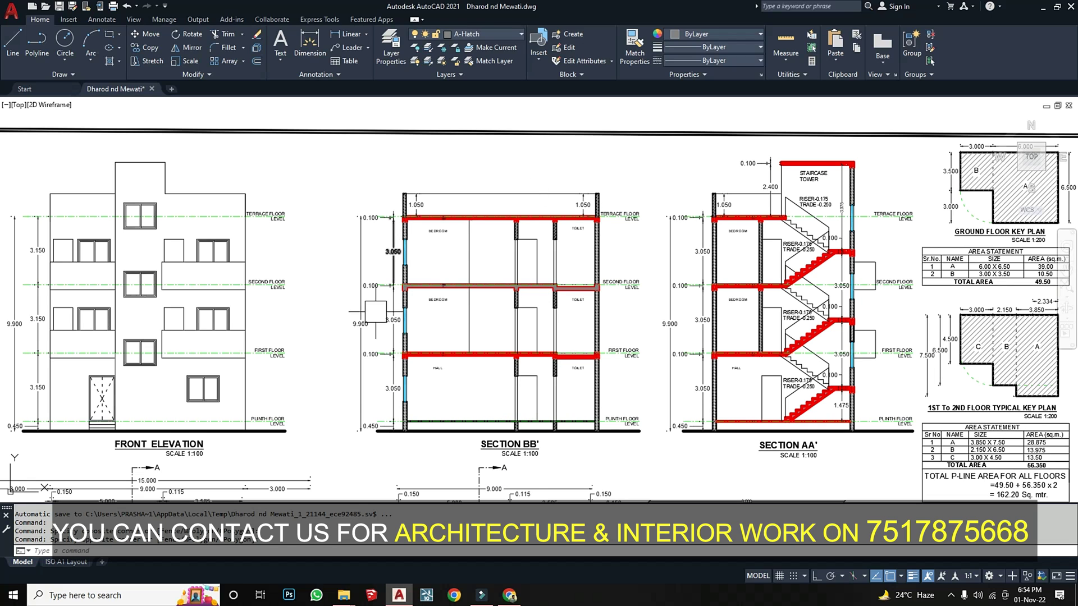
Check Section BB' height dimensions from ground and plinth through the floor slabs up to the terrace parapet
scroll(374, 354, up, 4)
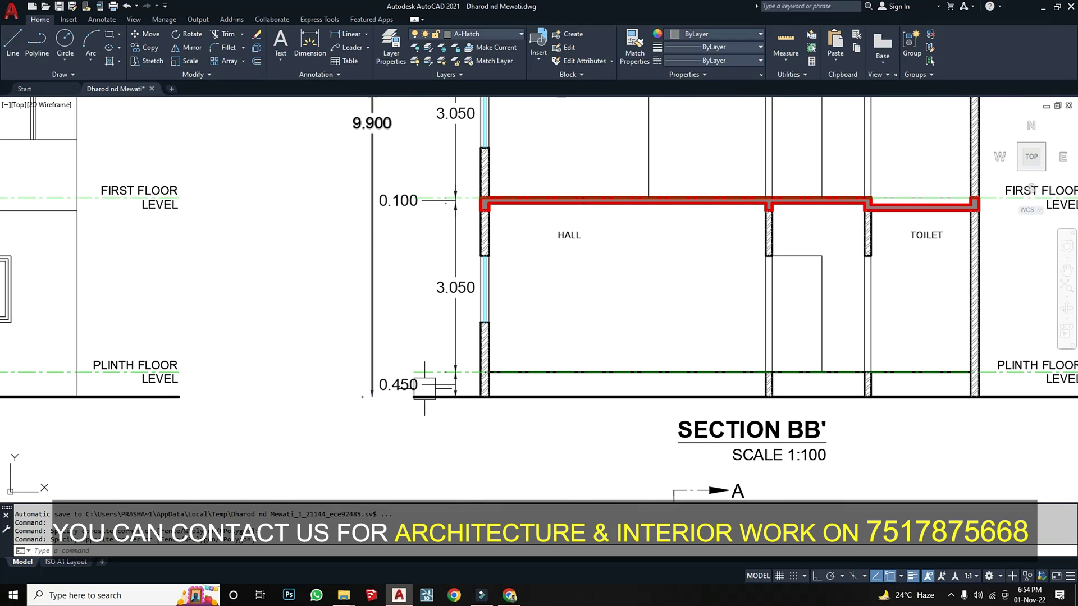
middle_drag(464, 389, 458, 467)
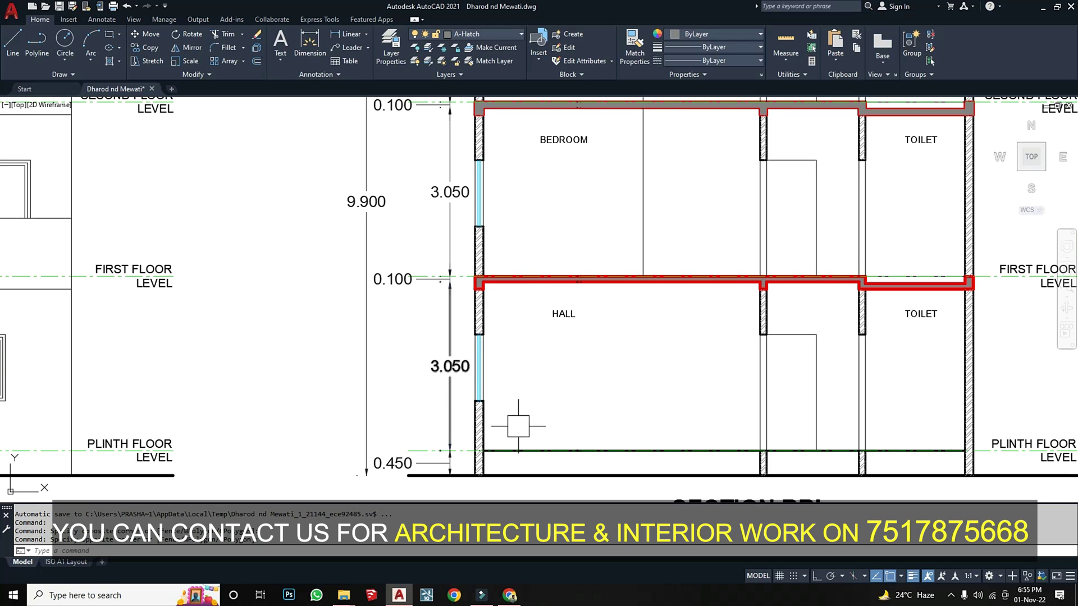
middle_drag(514, 190, 509, 343)
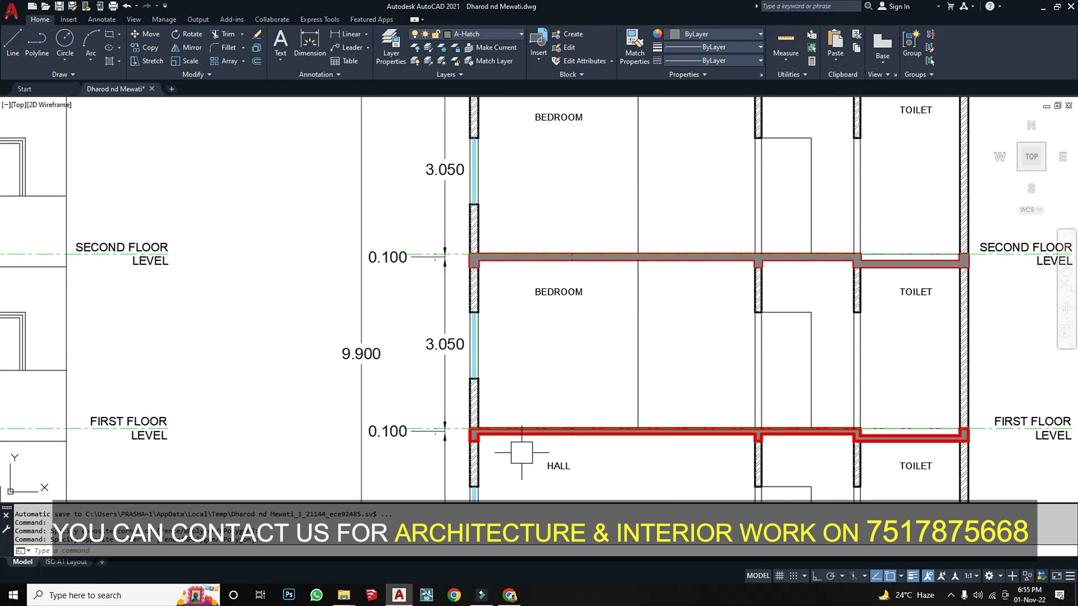
middle_drag(501, 296, 498, 368)
middle_drag(481, 301, 486, 373)
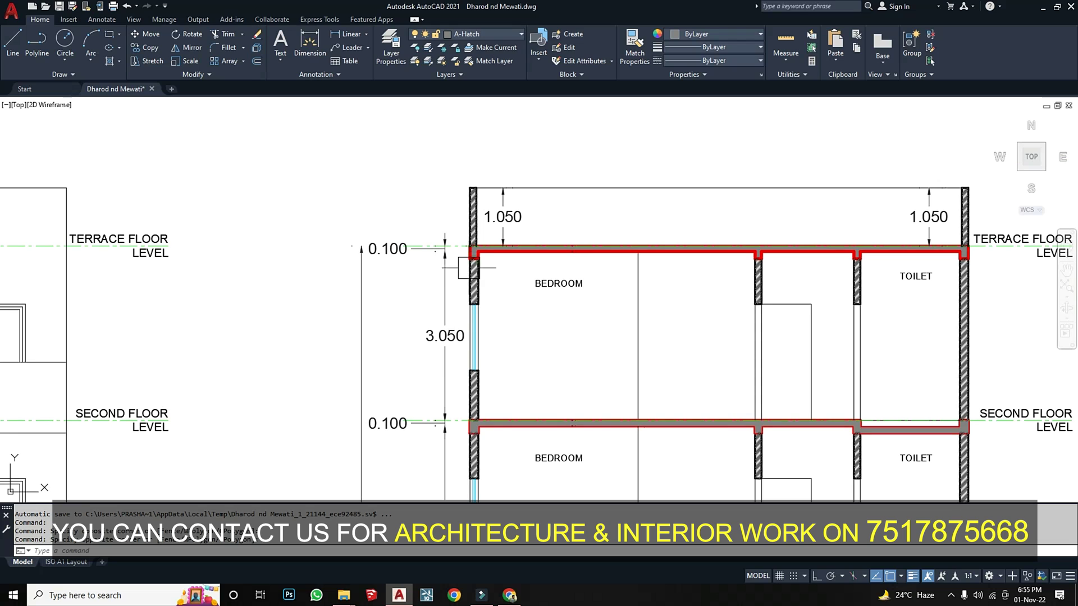
middle_drag(378, 386, 416, 300)
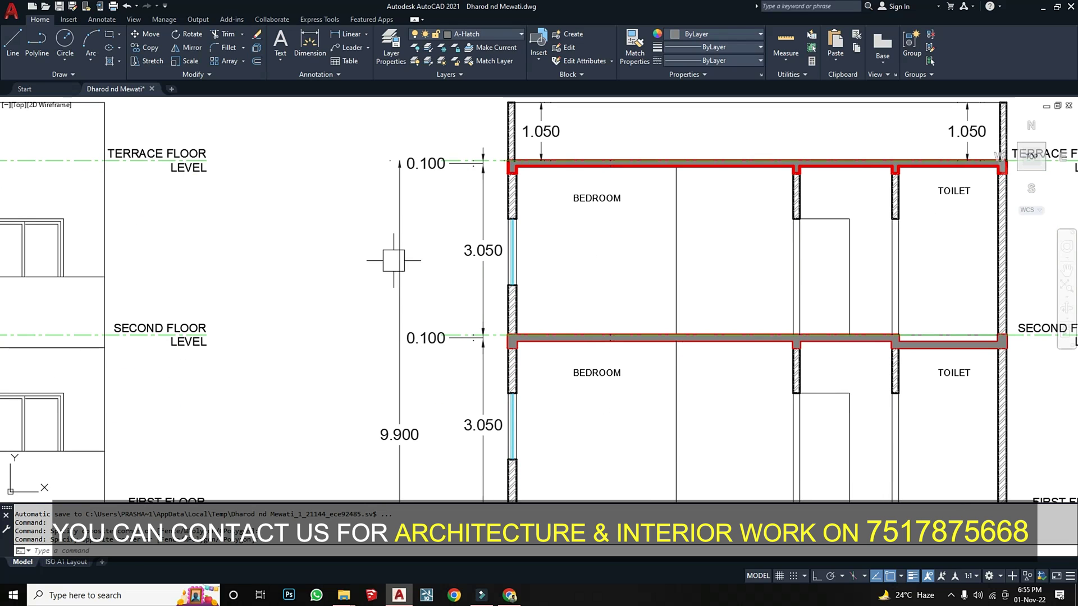
scroll(380, 293, down, 2)
scroll(496, 193, up, 2)
scroll(457, 211, up, 2)
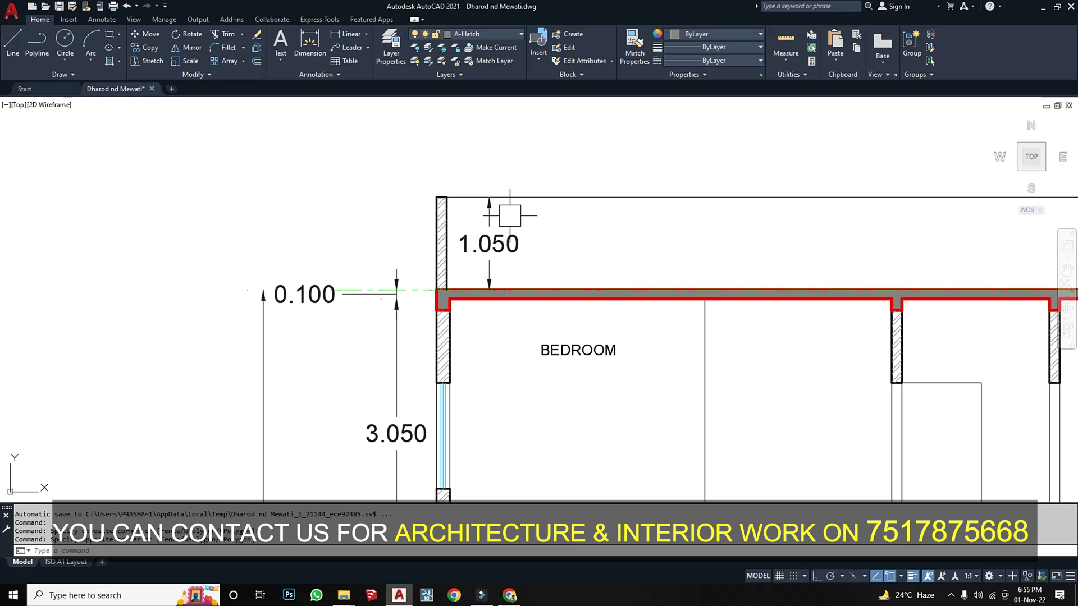
scroll(524, 259, down, 4)
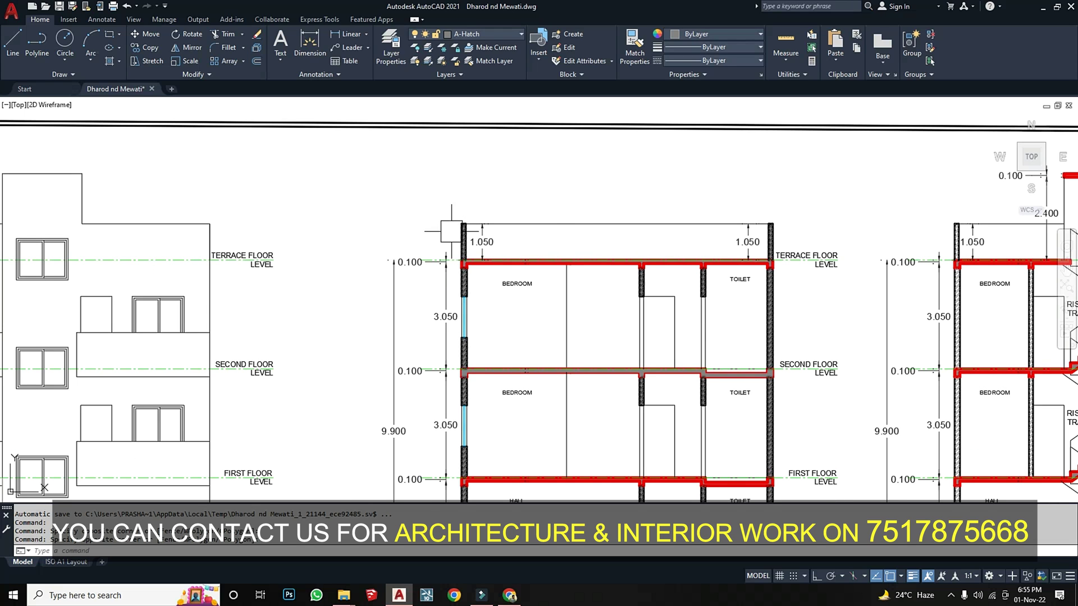
Survey the full sheet and locate the ground floor and typical floor key plans beside Section AA'
scroll(517, 253, down, 4)
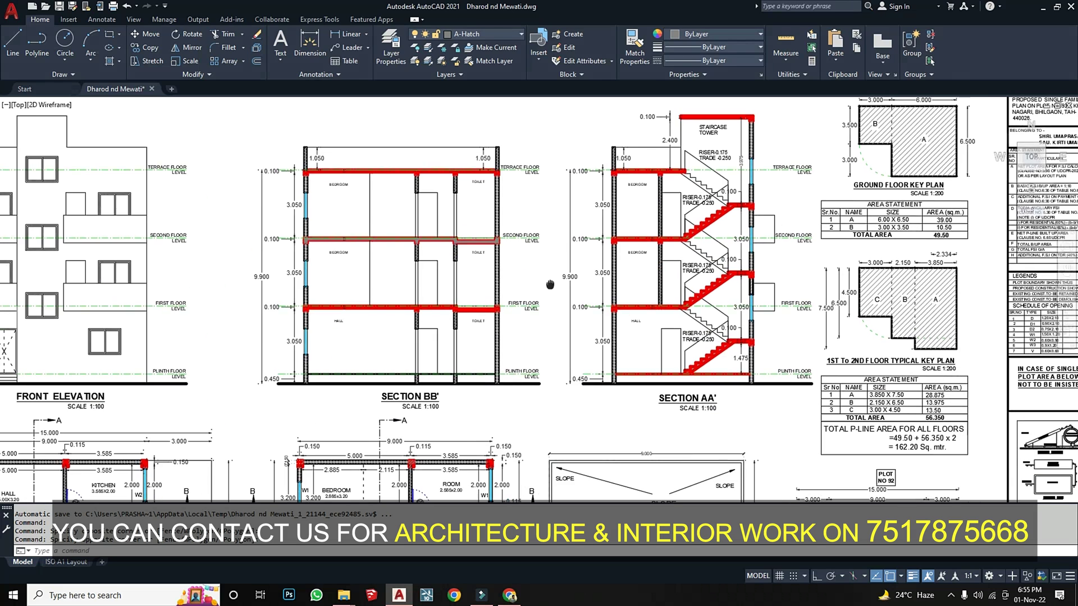
scroll(599, 354, down, 3)
middle_drag(598, 354, 637, 284)
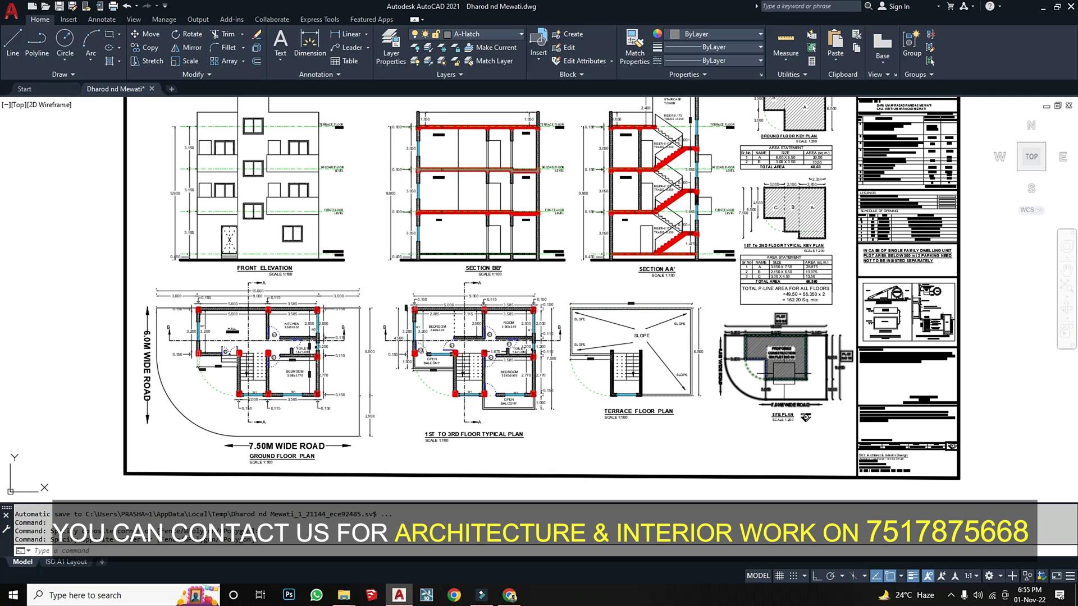
scroll(661, 230, up, 4)
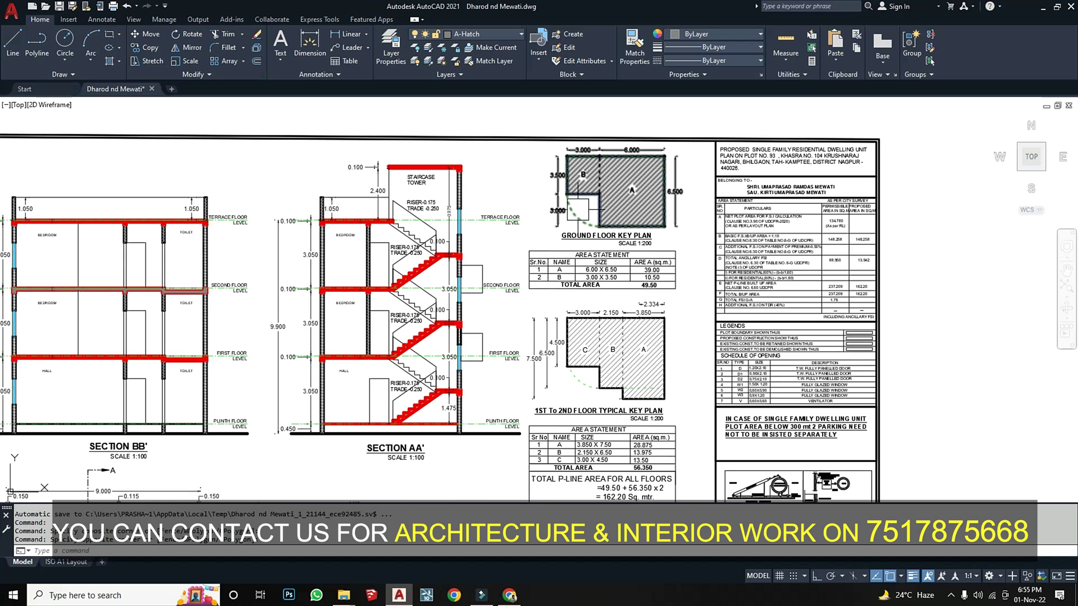
scroll(546, 298, down, 2)
scroll(546, 298, up, 2)
click(529, 267)
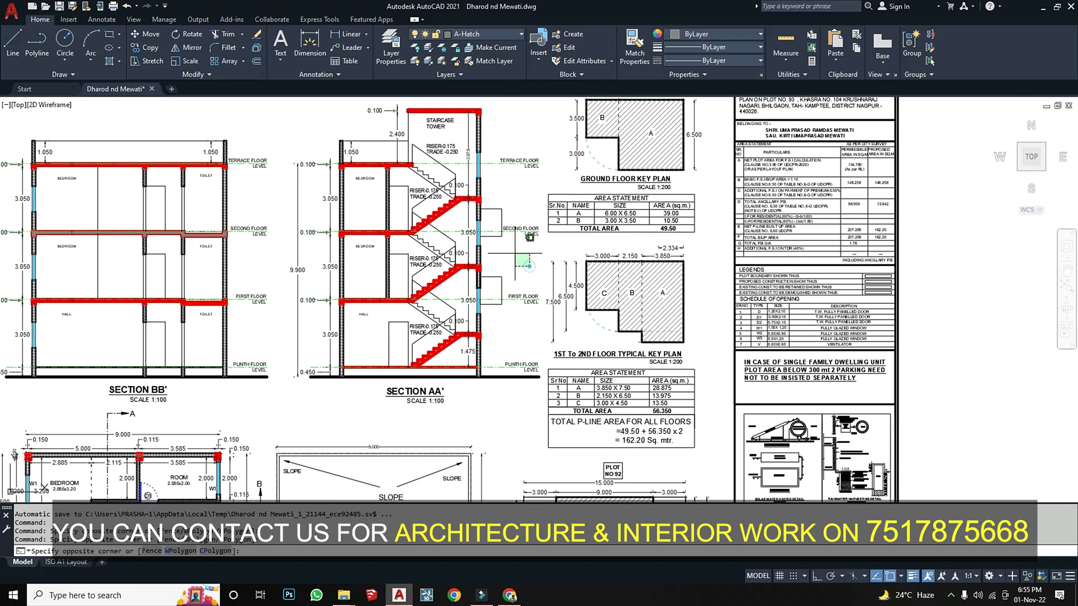
click(515, 254)
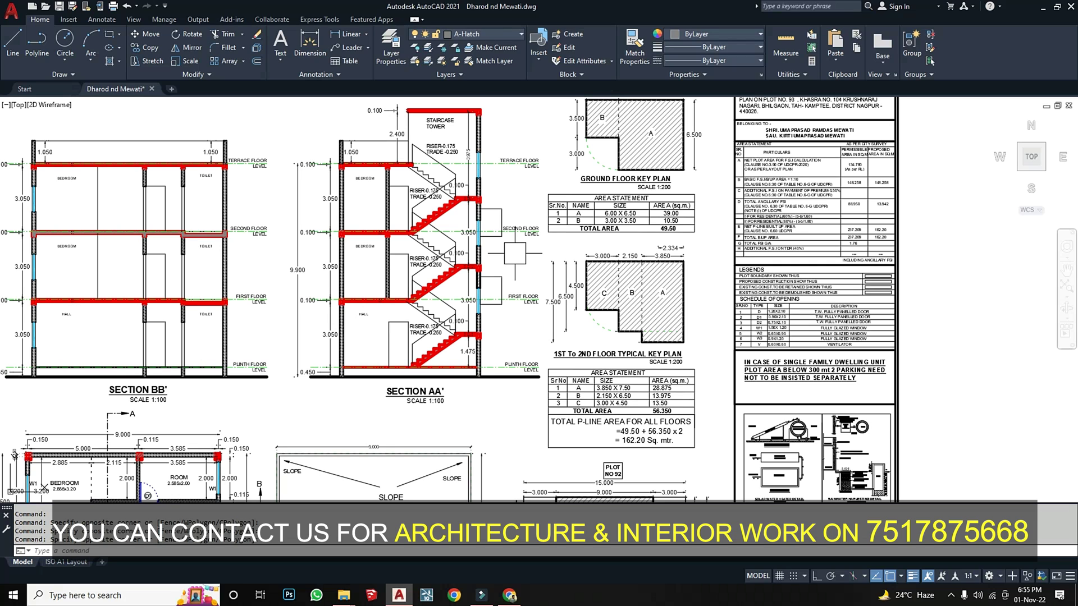
Review the row of ground, typical and terrace floor plans together with the site plan
scroll(628, 269, down, 1)
scroll(560, 334, down, 1)
mouse_move(223, 368)
middle_down()
mouse_move(194, 422)
mouse_move(178, 390)
mouse_move(360, 358)
mouse_move(400, 333)
middle_up()
scroll(472, 348, up, 1)
scroll(467, 426, up, 1)
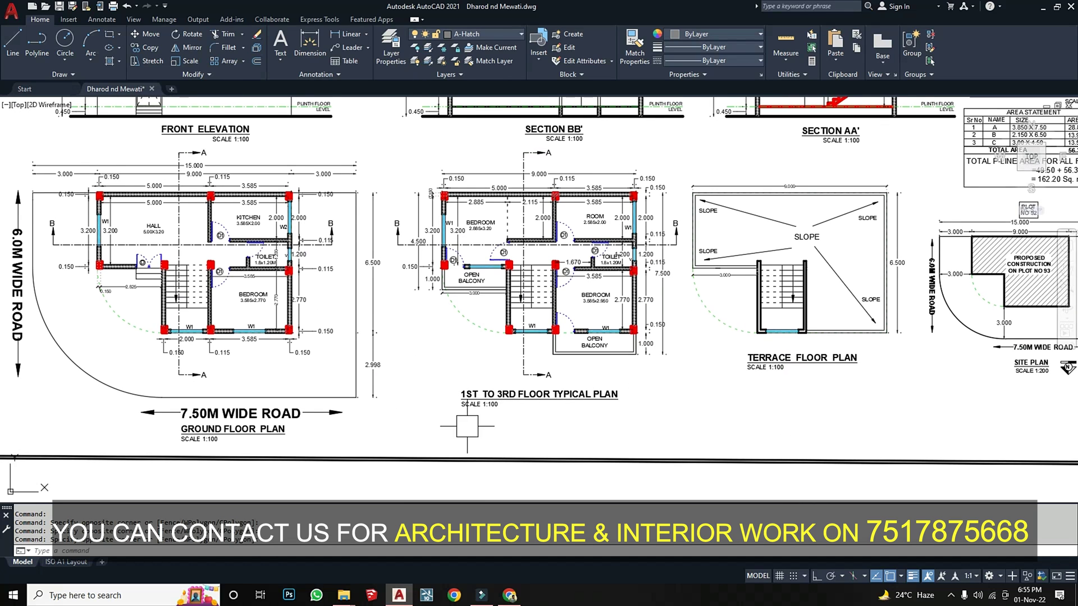
Examine the ground floor plan's outline, overall dimensions, side margins and rooms within the full sheet
scroll(525, 413, down, 4)
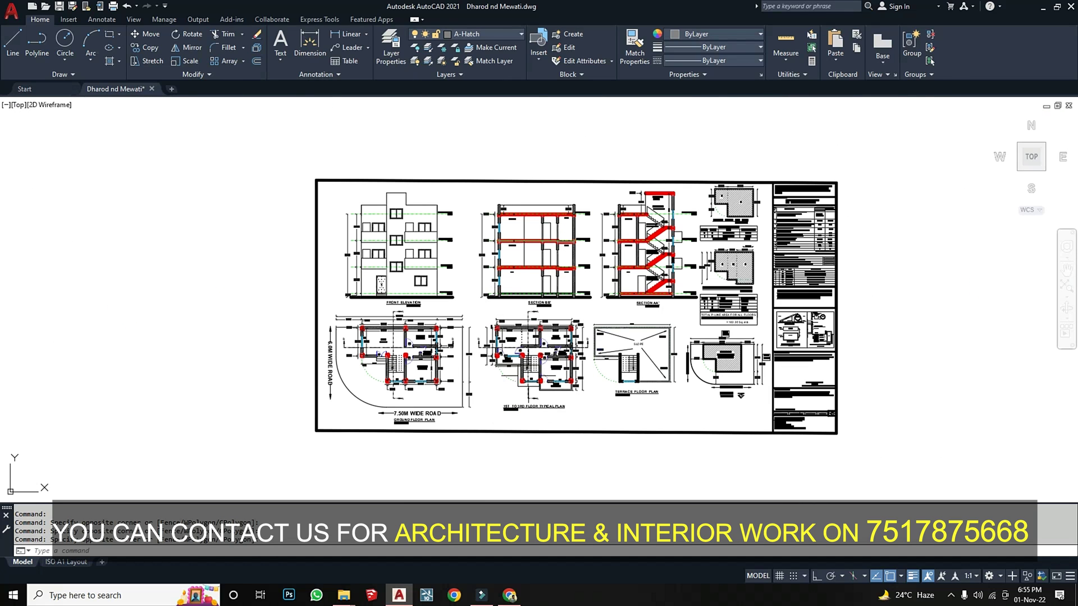
scroll(518, 372, up, 2)
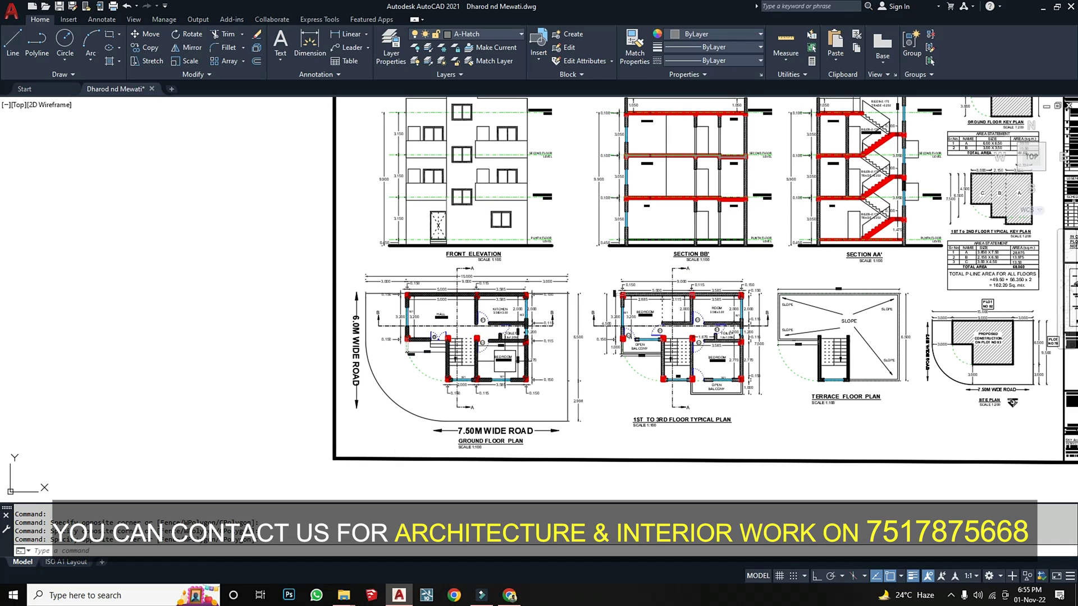
scroll(434, 325, up, 2)
scroll(434, 323, up, 2)
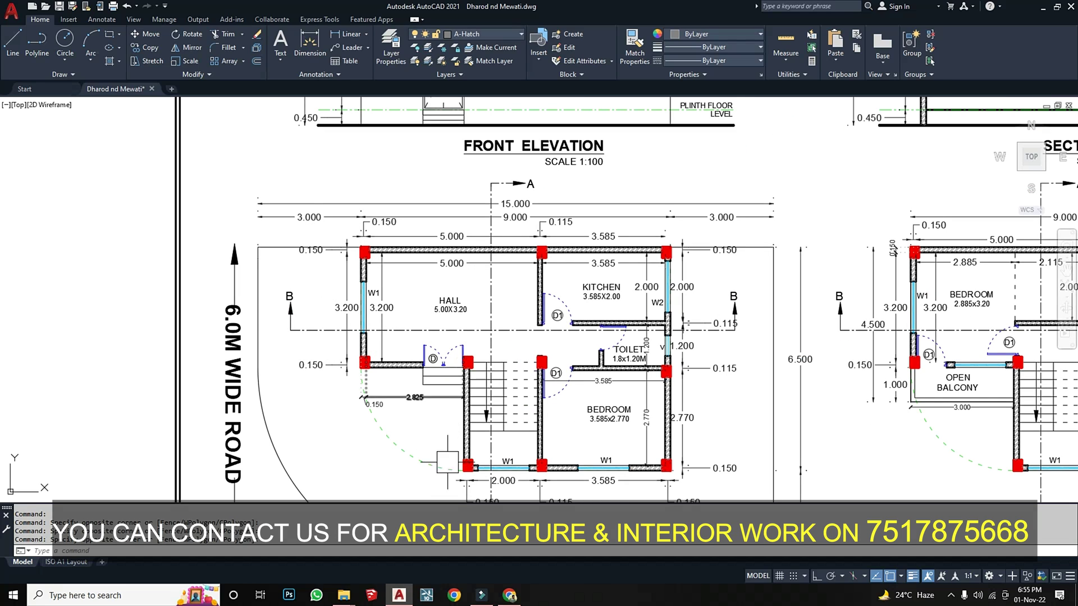
scroll(658, 316, down, 3)
scroll(702, 314, up, 3)
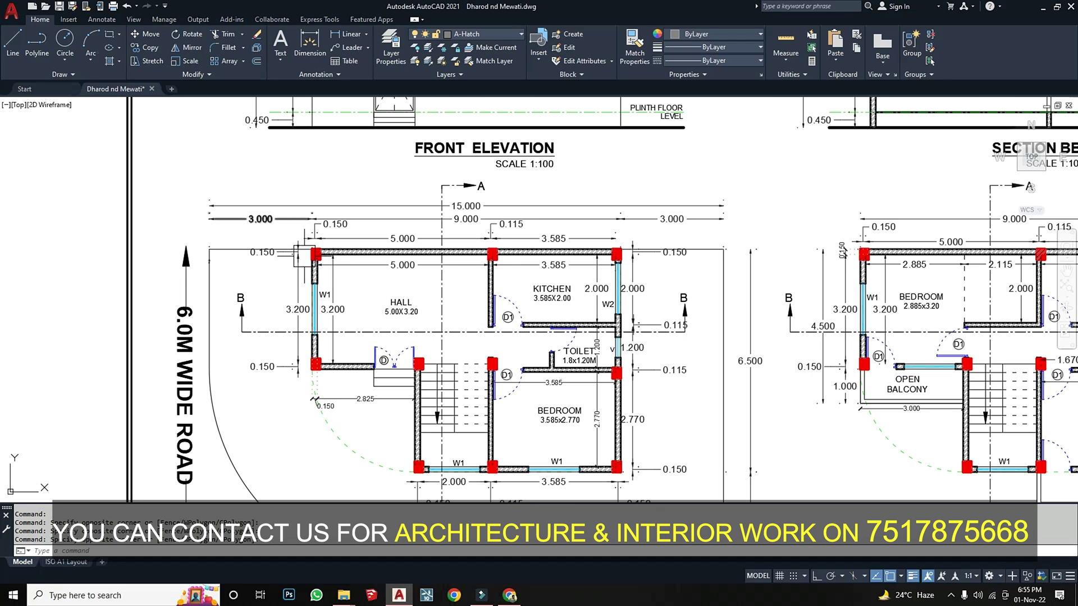
Examine the ground floor key plan's blocks A and B and the area statement beneath it
scroll(707, 292, down, 5)
scroll(714, 268, up, 5)
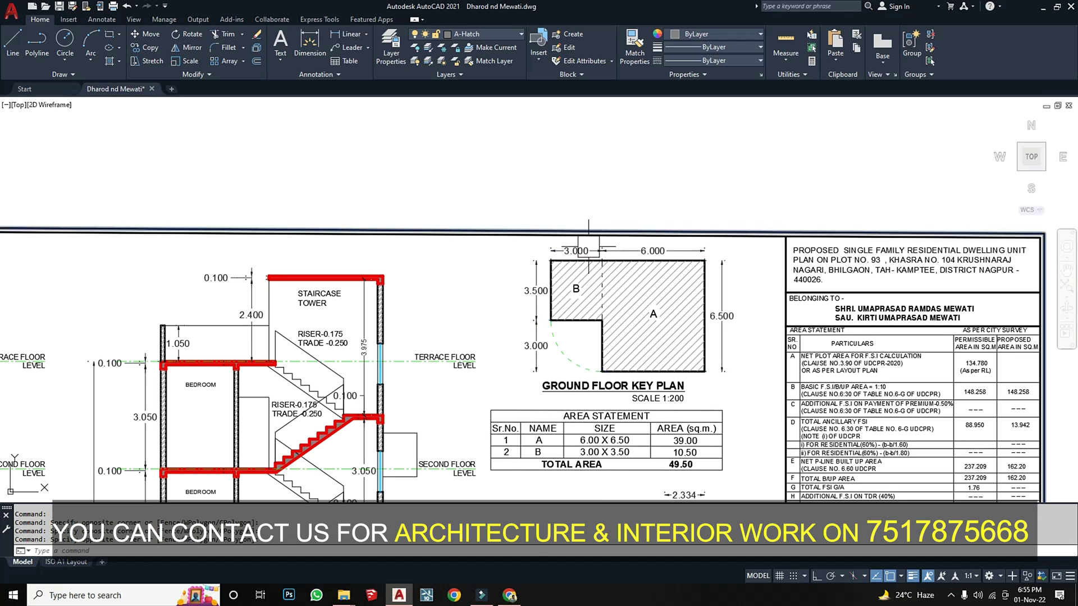
mouse_move(670, 316)
middle_down()
mouse_move(615, 295)
mouse_move(605, 256)
middle_up()
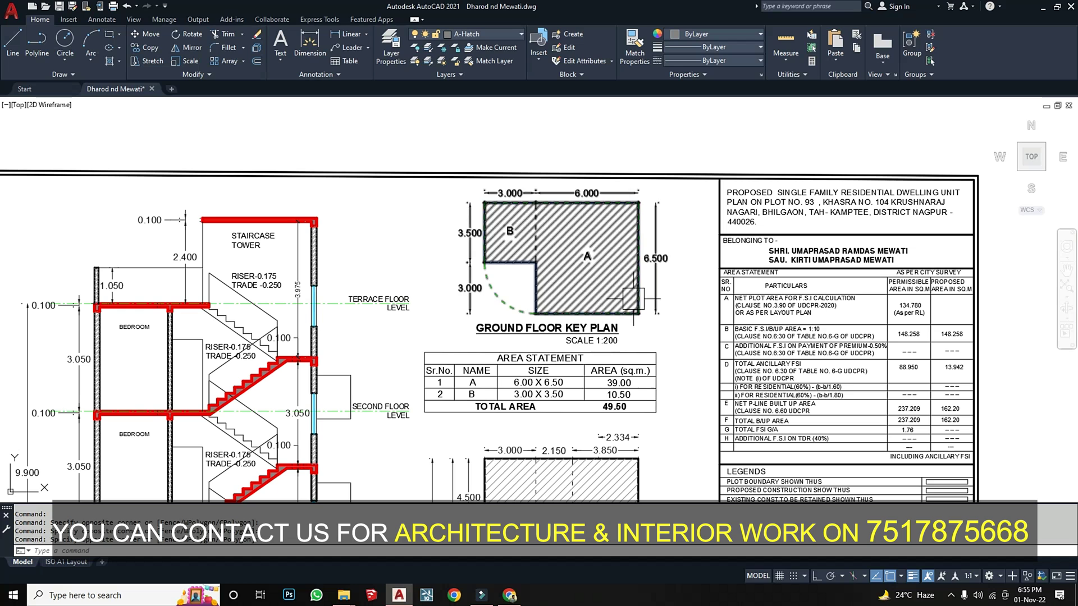
middle_drag(665, 388, 665, 334)
scroll(562, 337, up, 4)
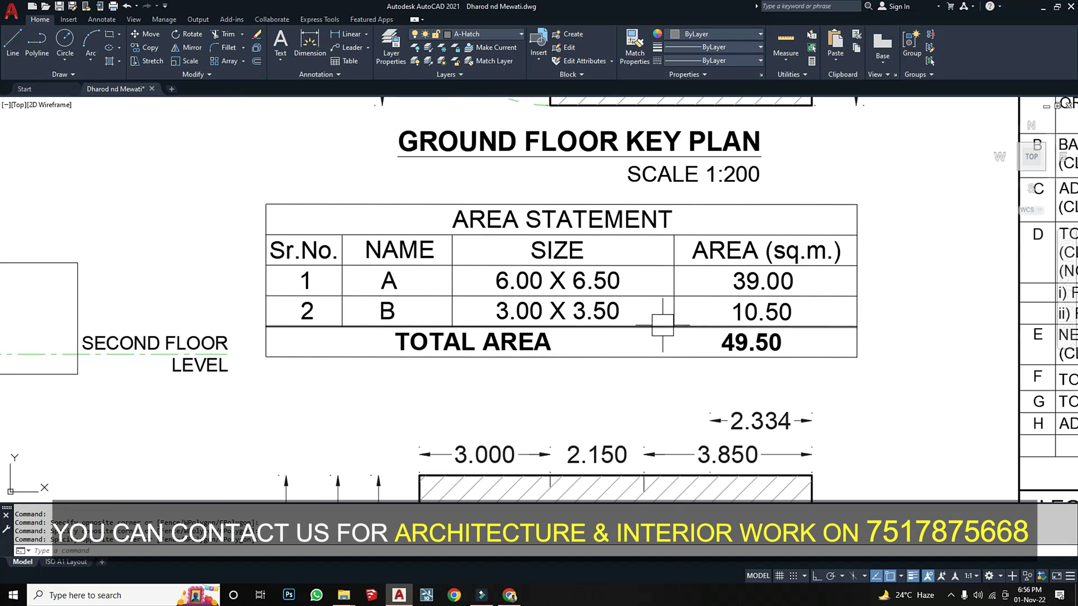
scroll(698, 436, down, 3)
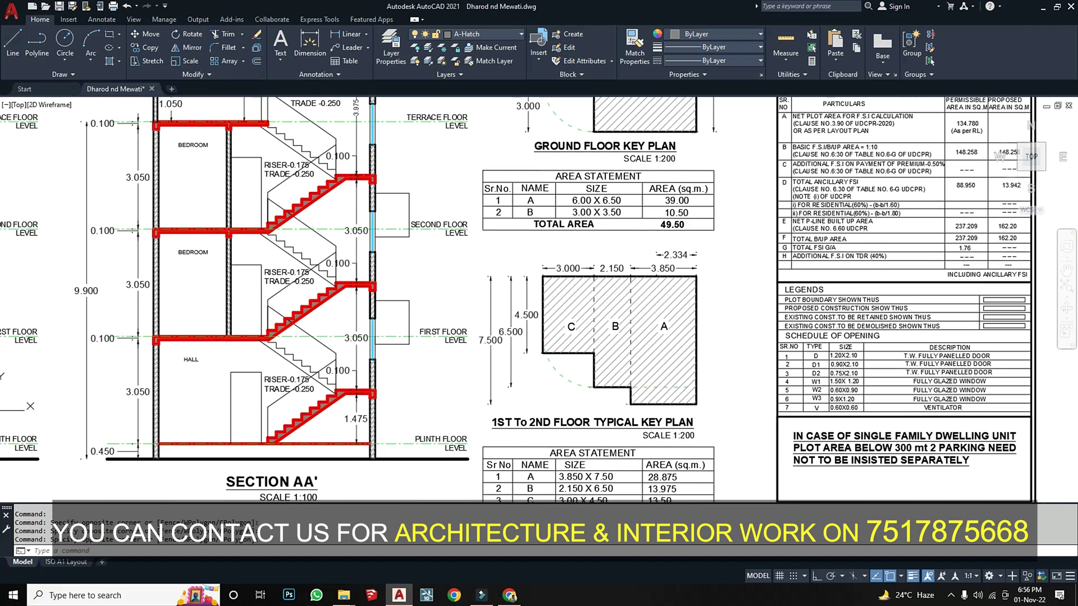
Examine the 1st to 2nd floor typical key plan, its area statement and the total P-line area calculation for all floors
middle_drag(611, 423, 611, 369)
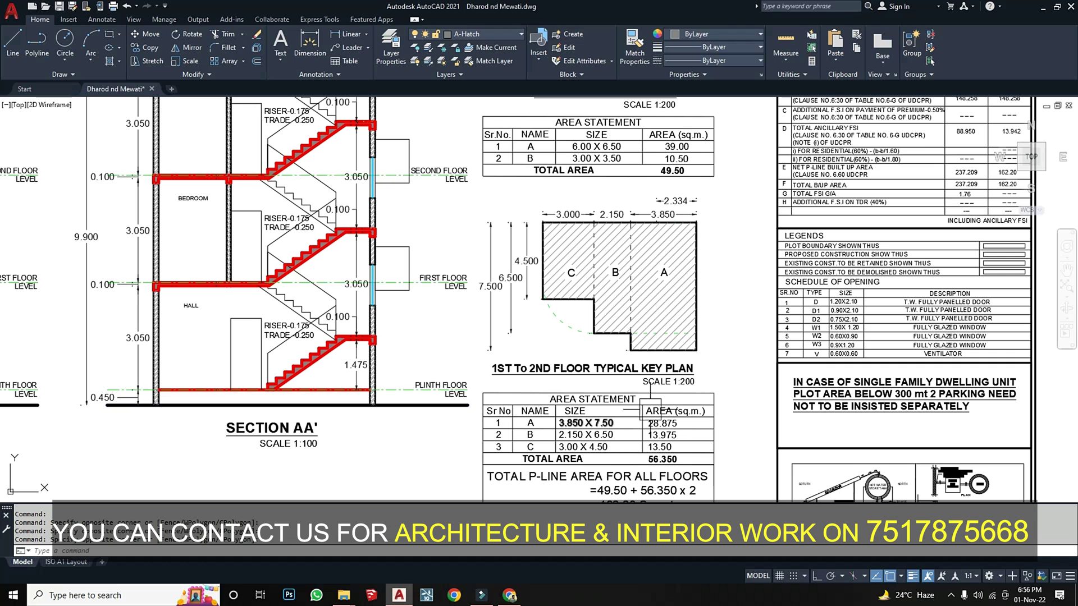
middle_drag(654, 410, 640, 344)
scroll(630, 370, up, 2)
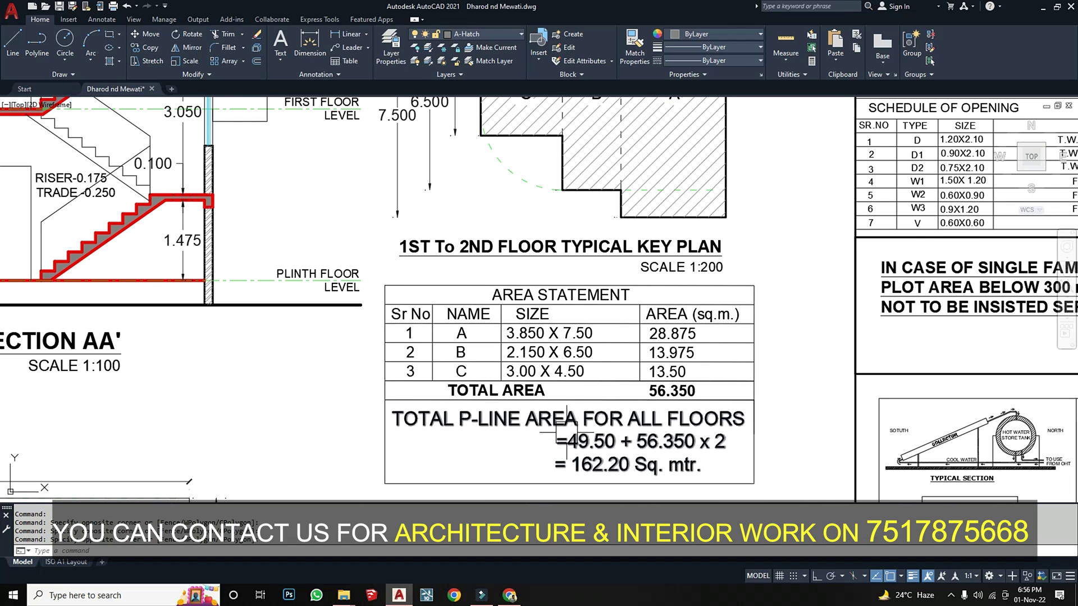
middle_drag(650, 365, 647, 316)
scroll(642, 295, up, 4)
scroll(642, 295, down, 2)
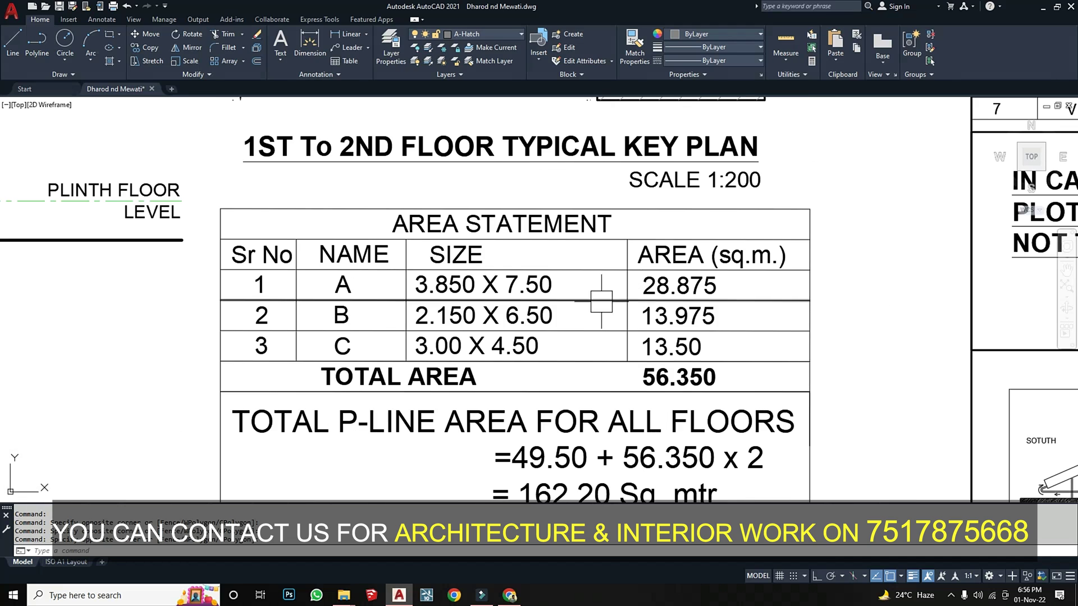
middle_drag(607, 445, 628, 315)
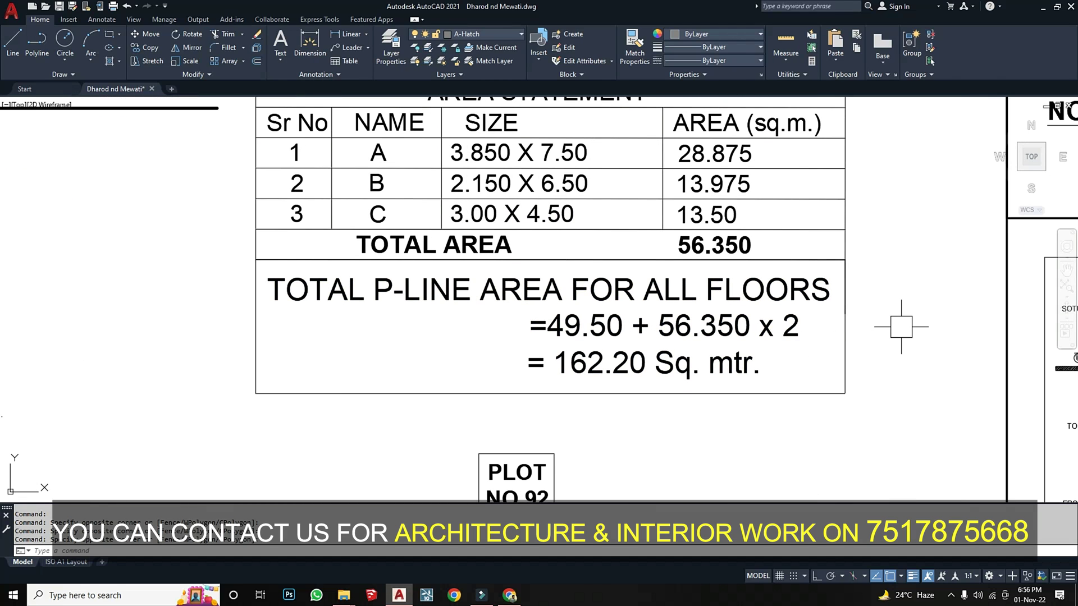
mouse_move(743, 387)
middle_down()
mouse_move(716, 428)
mouse_move(716, 462)
middle_up()
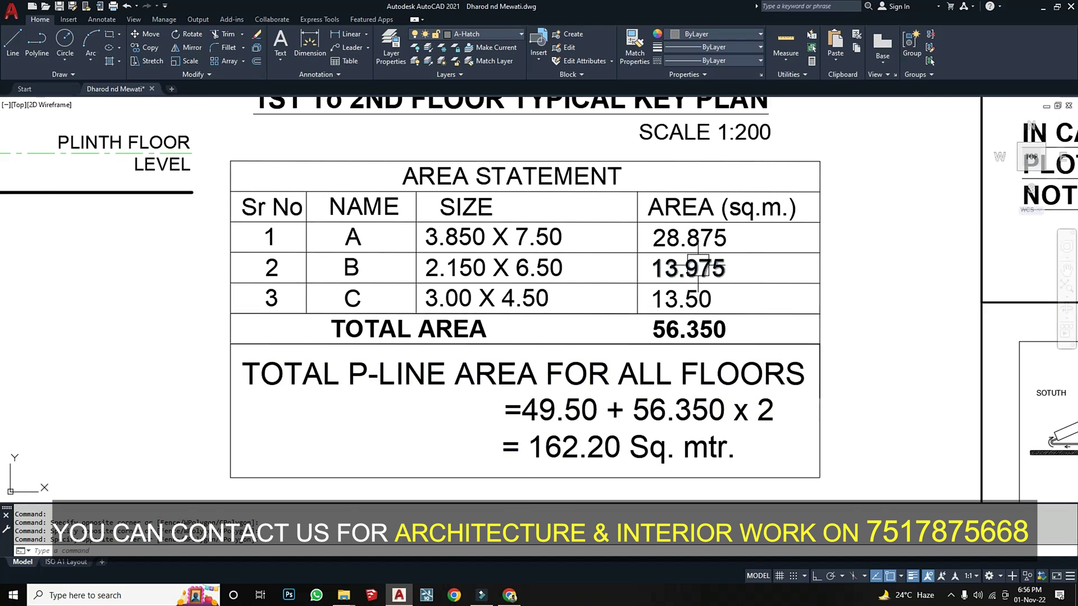
scroll(654, 298, down, 2)
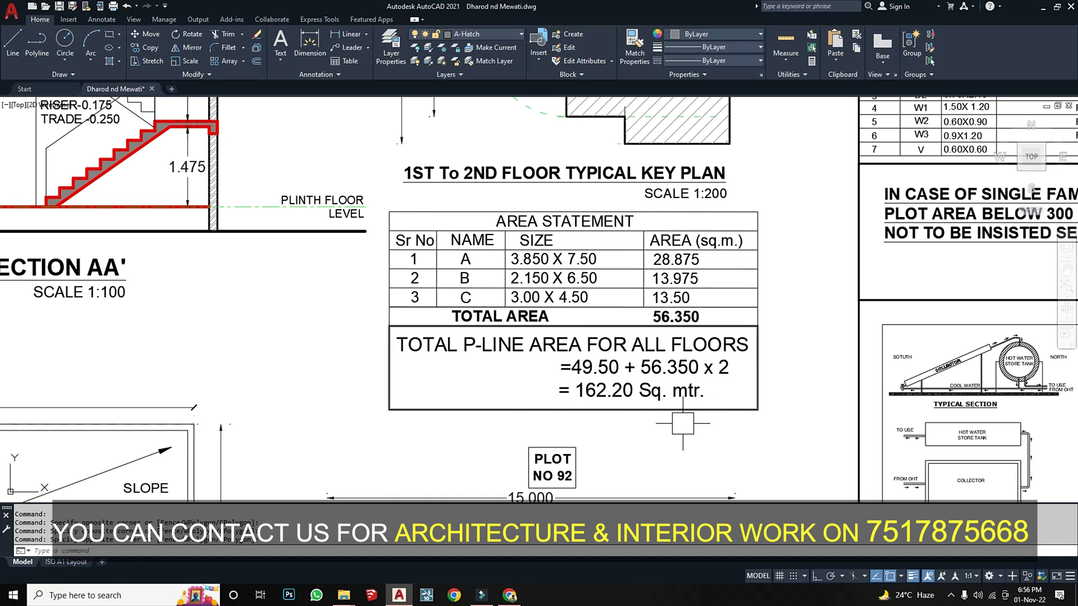
Examine the title block's project heading, ownership entry and the start of the city survey area statement
scroll(603, 368, down, 3)
scroll(659, 387, up, 5)
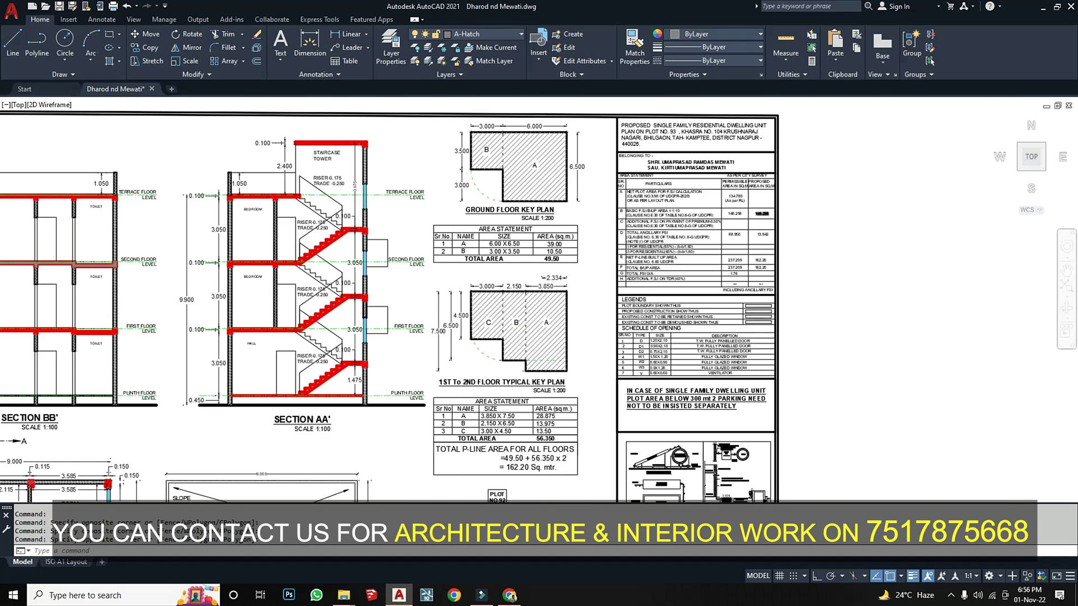
click(905, 363)
click(865, 266)
scroll(573, 191, up, 2)
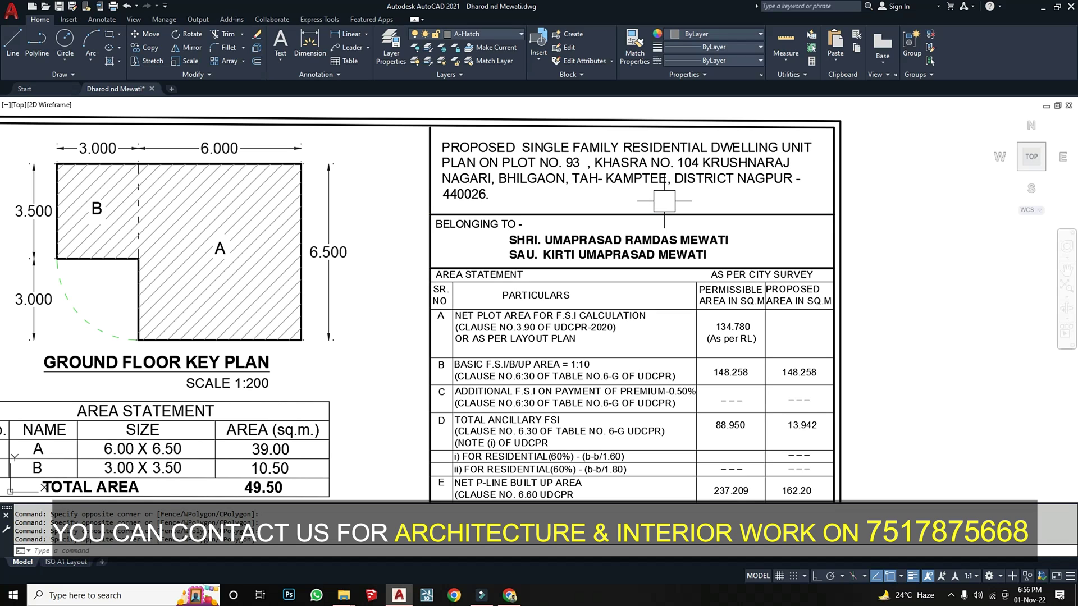
middle_drag(483, 250, 471, 206)
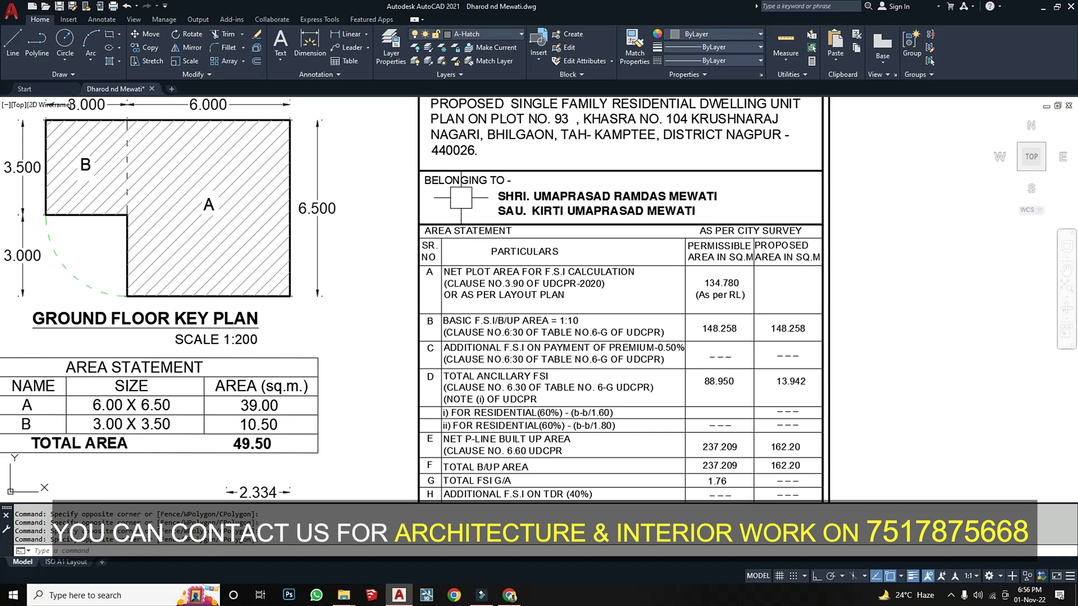
middle_drag(533, 244, 528, 146)
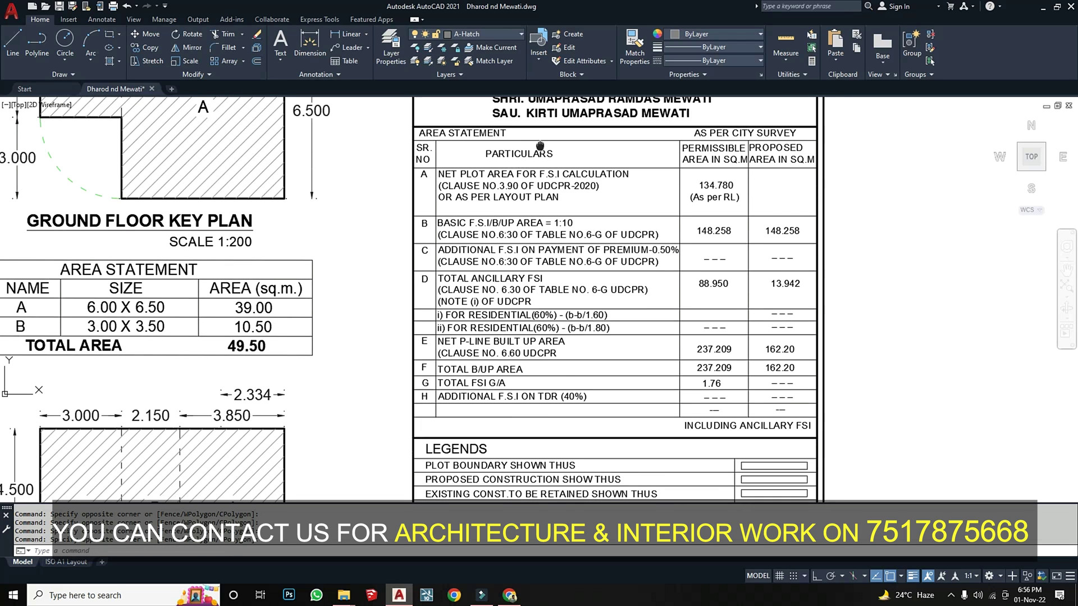
click(367, 243)
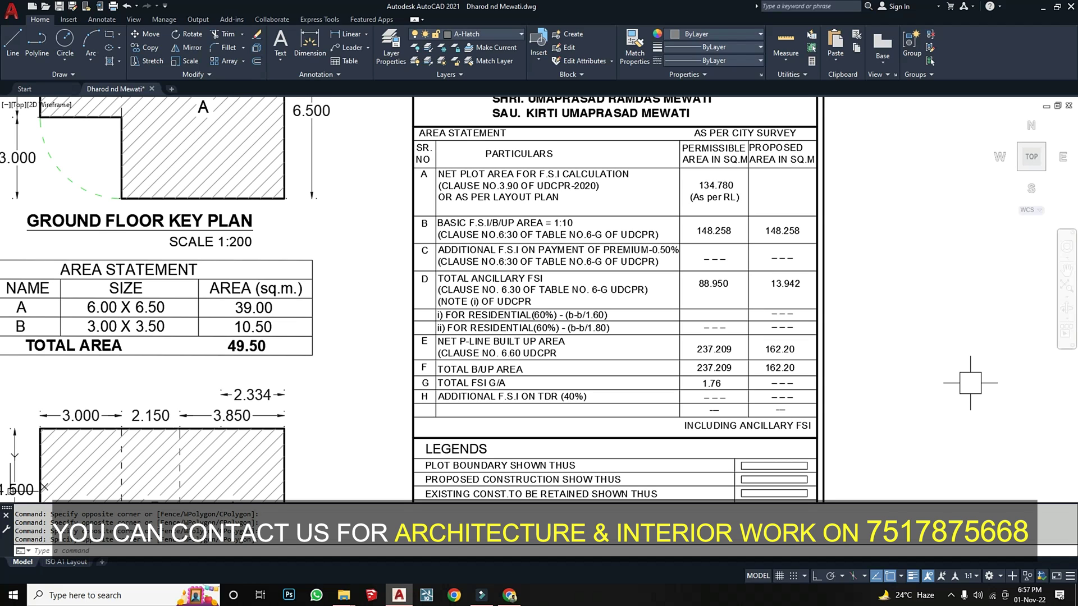
Examine the net plot area and basic F.S.I. rows of the title block's area statement
scroll(808, 194, down, 4)
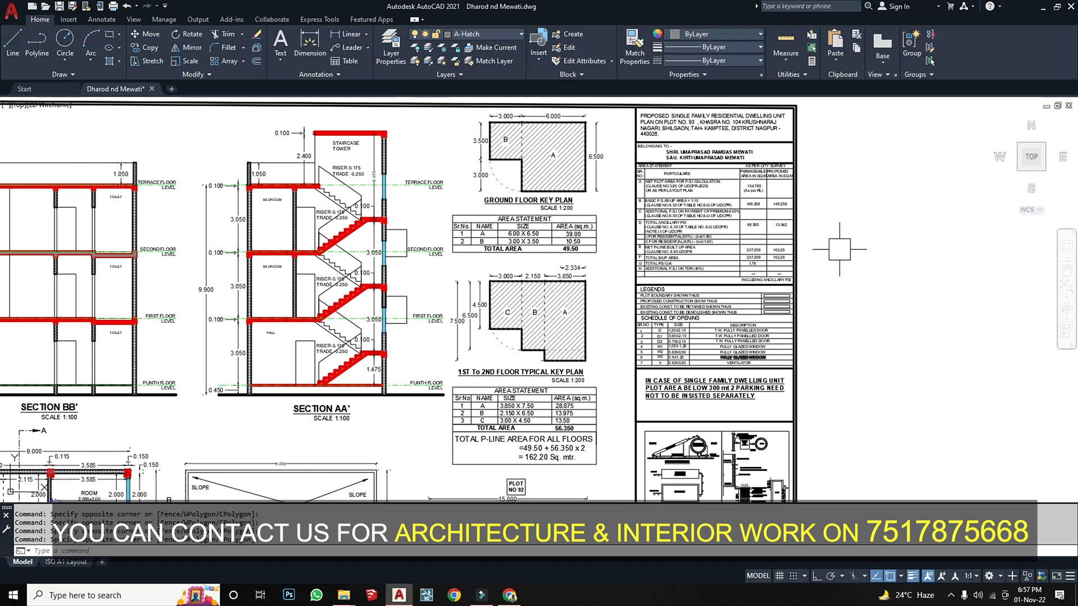
scroll(786, 183, up, 4)
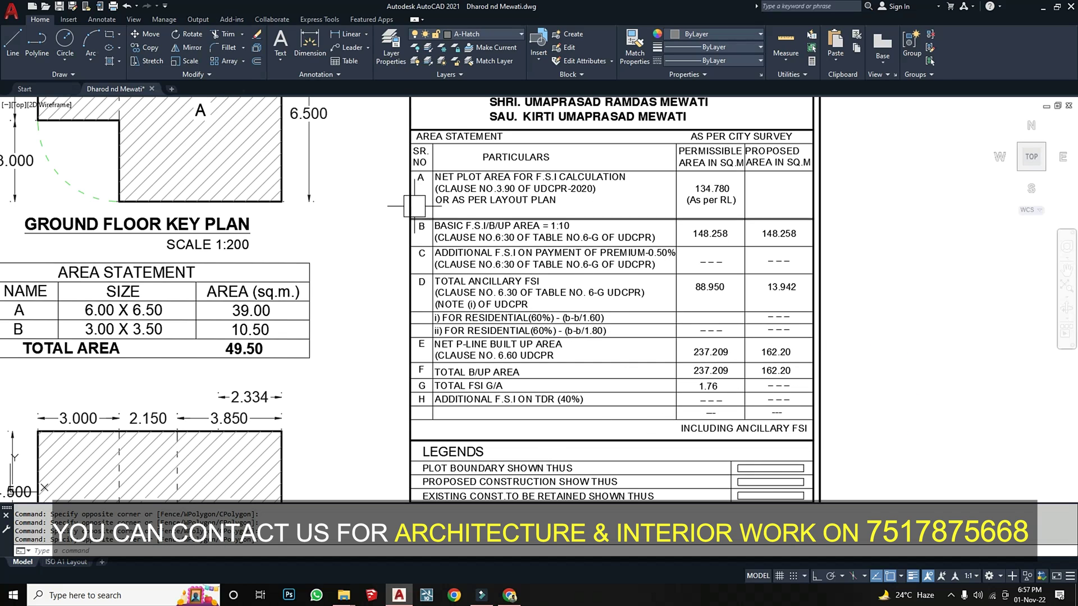
click(641, 198)
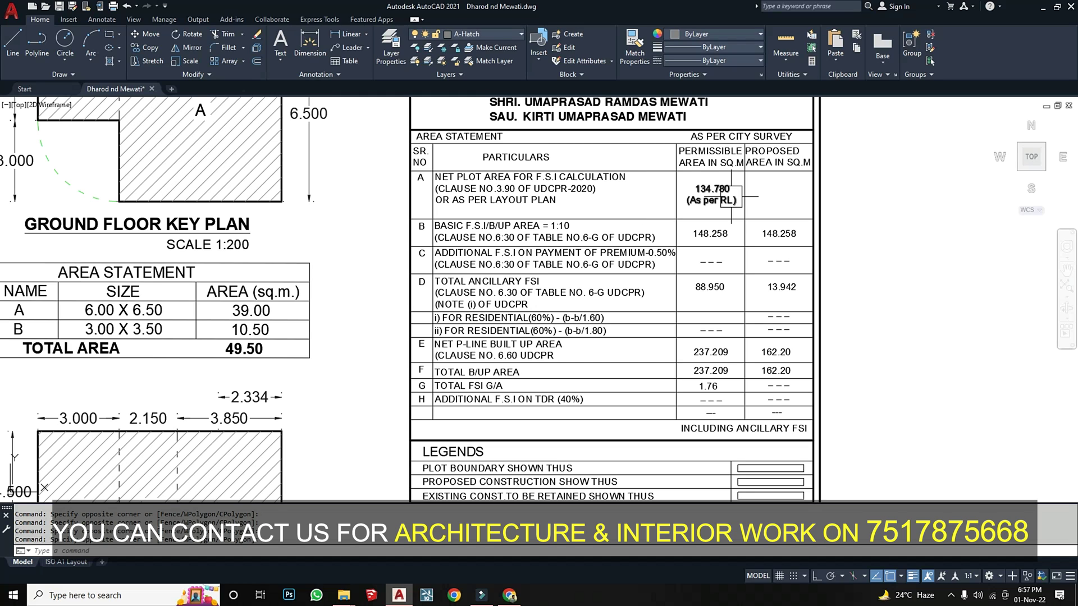
scroll(696, 185, up, 3)
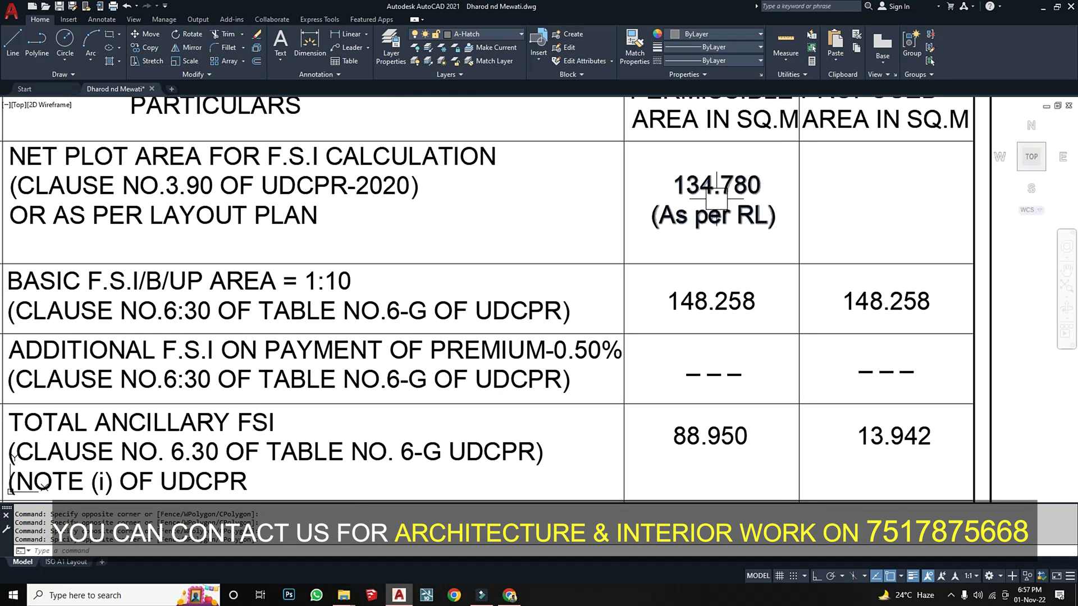
scroll(714, 199, down, 2)
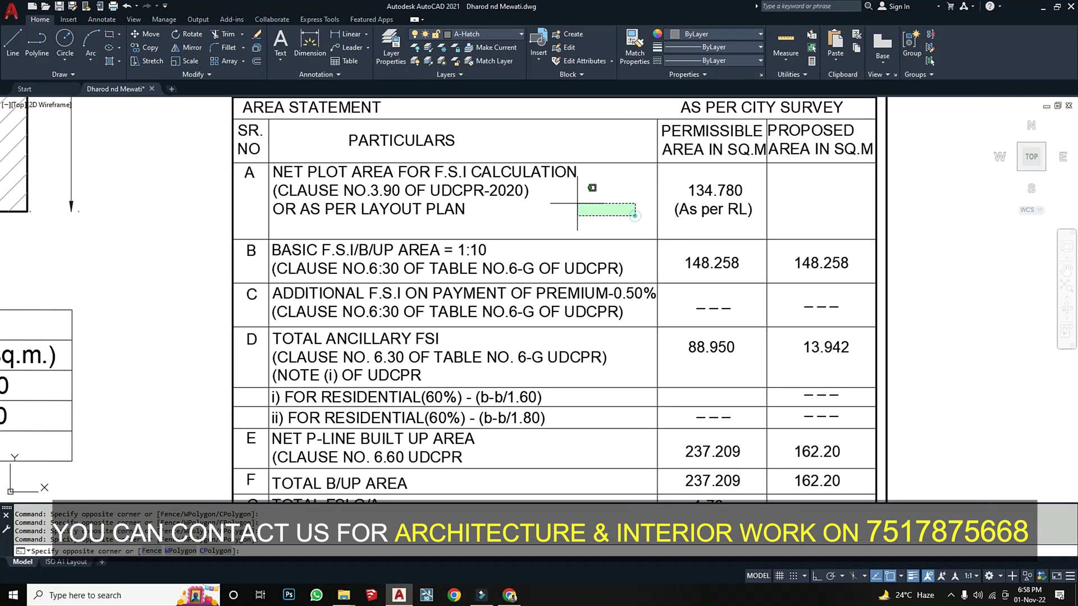
middle_drag(688, 249, 716, 197)
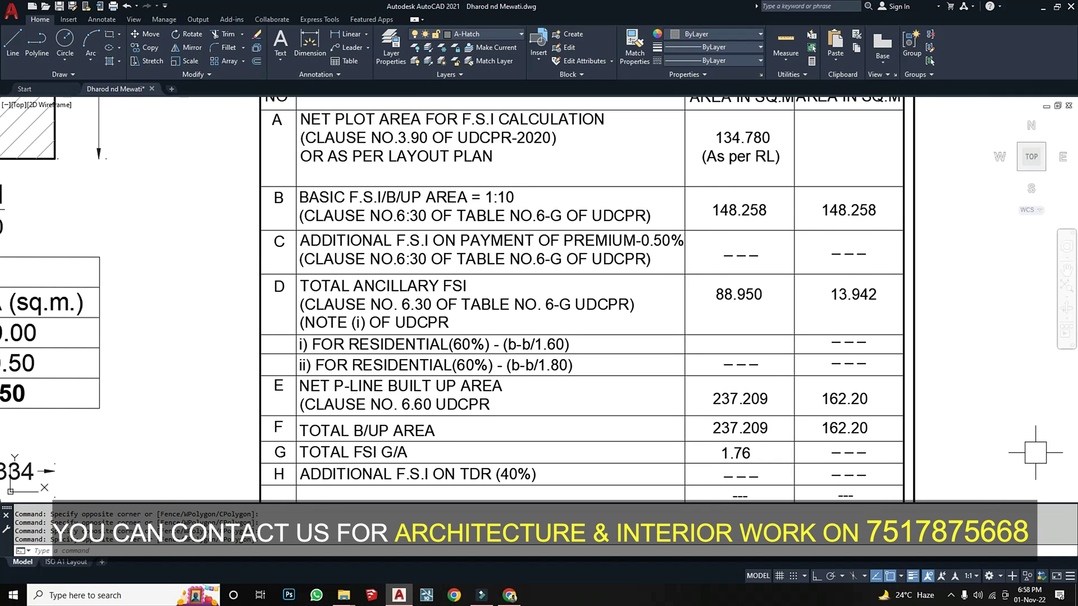
click(998, 429)
click(982, 388)
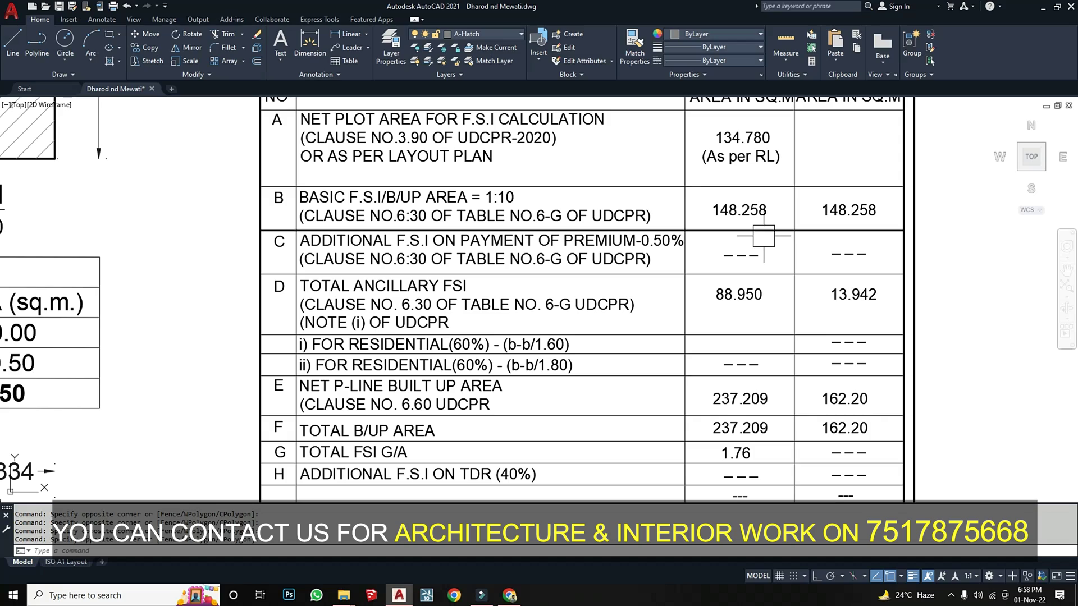
Check the total P-line area calculation for all floors against the title block's area statement
scroll(759, 219, down, 6)
scroll(572, 440, up, 2)
scroll(534, 494, up, 1)
middle_drag(534, 494, 545, 405)
scroll(545, 404, up, 1)
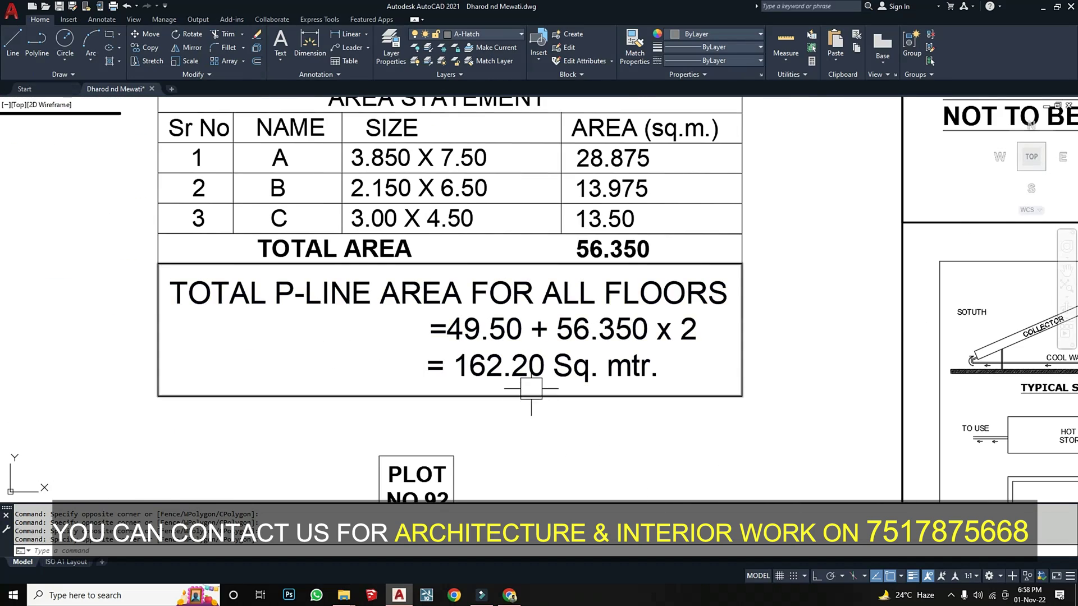
scroll(493, 392, down, 4)
scroll(597, 246, up, 6)
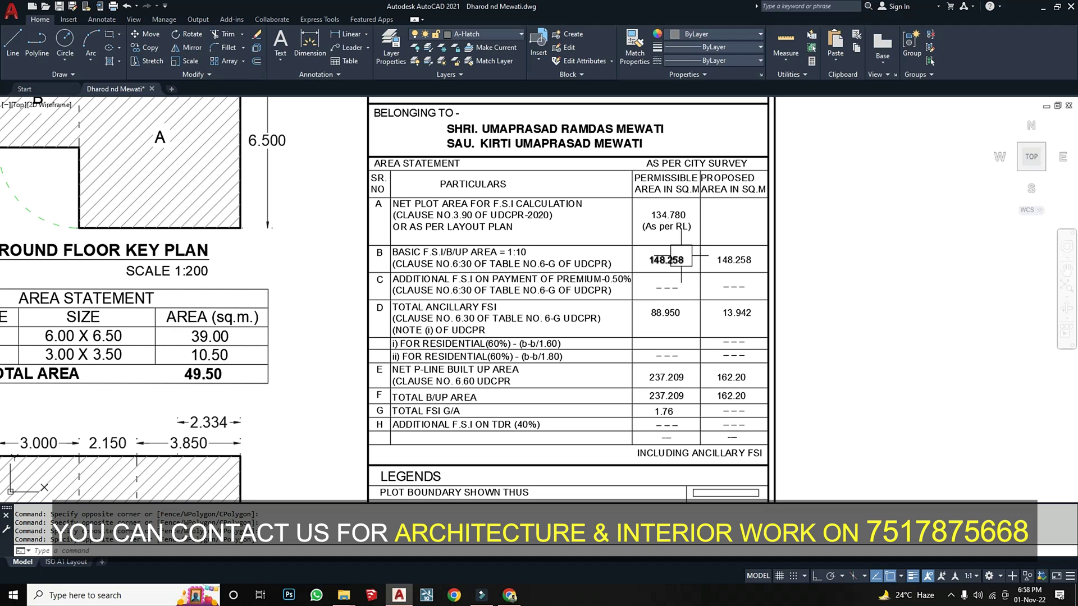
Examine the ancillary FSI, net P-line built-up area and total built-up area rows, comparing permissible and proposed columns
middle_drag(681, 259, 681, 171)
scroll(658, 301, up, 6)
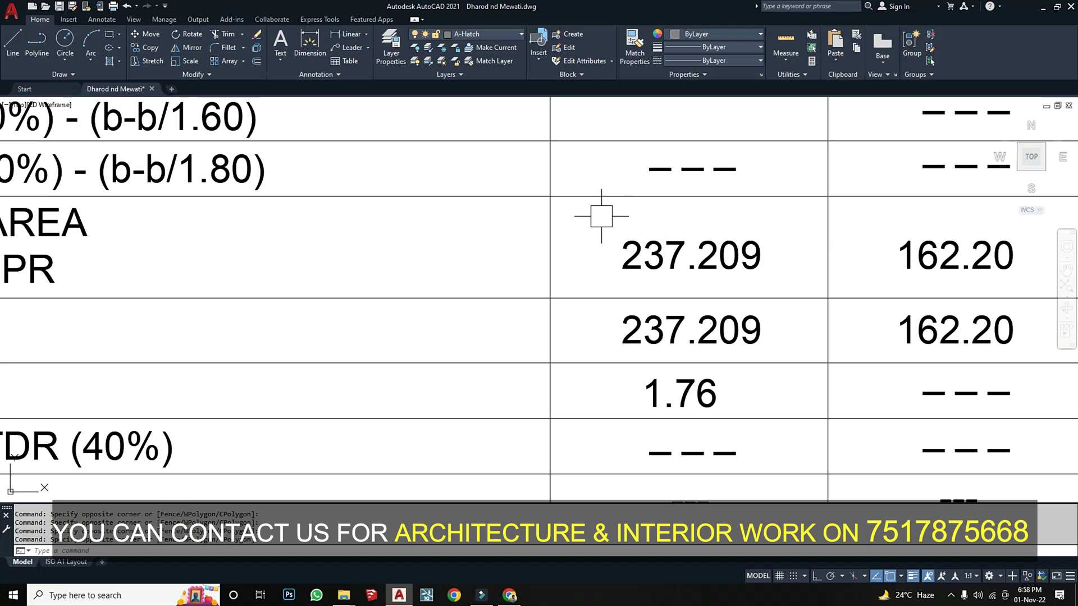
scroll(569, 230, down, 4)
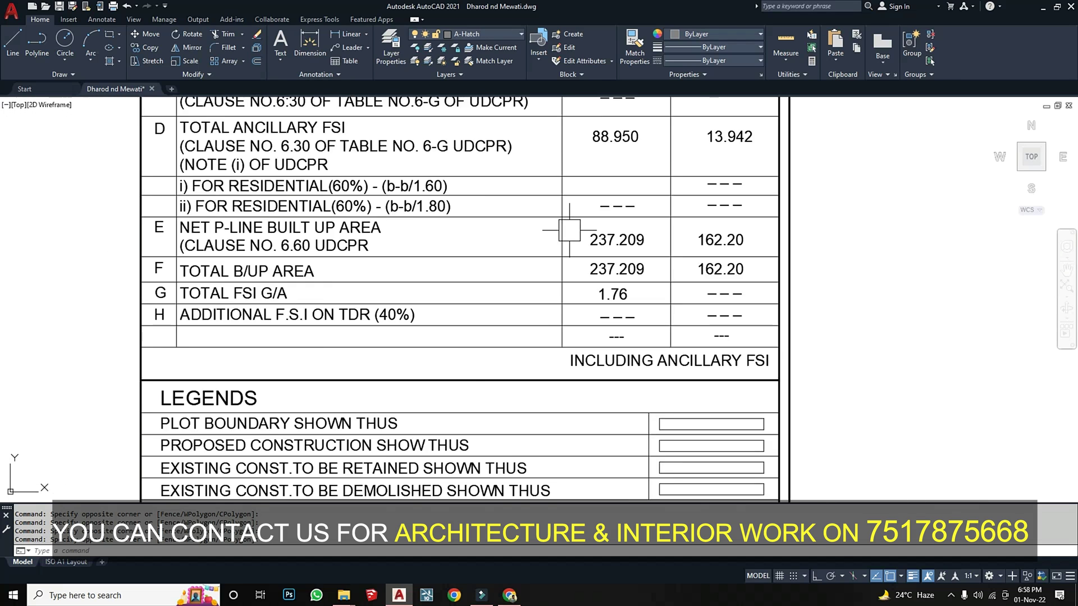
scroll(850, 226, up, 2)
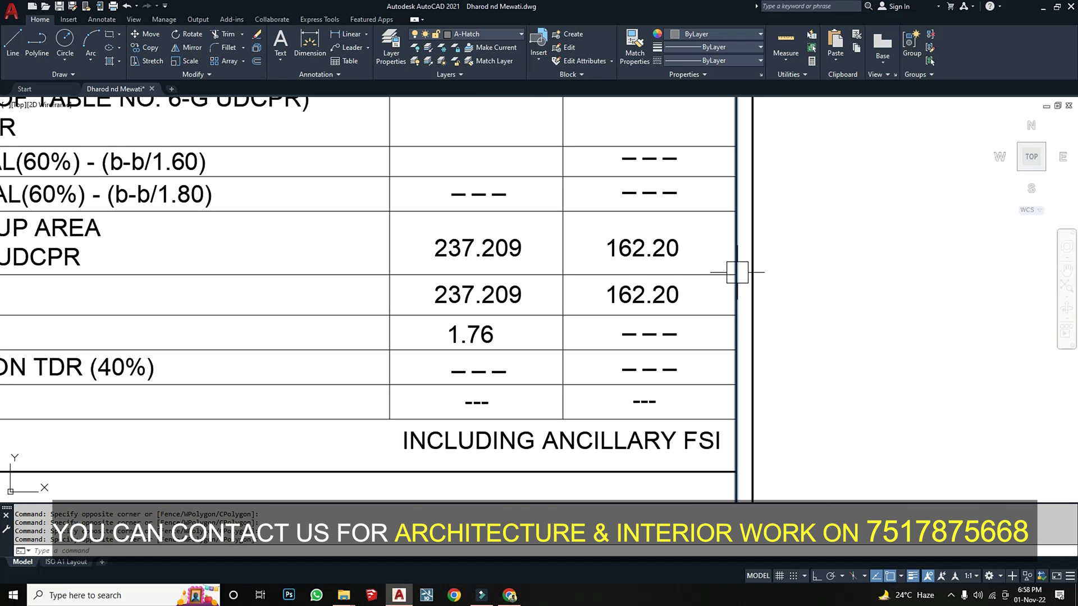
scroll(516, 272, down, 3)
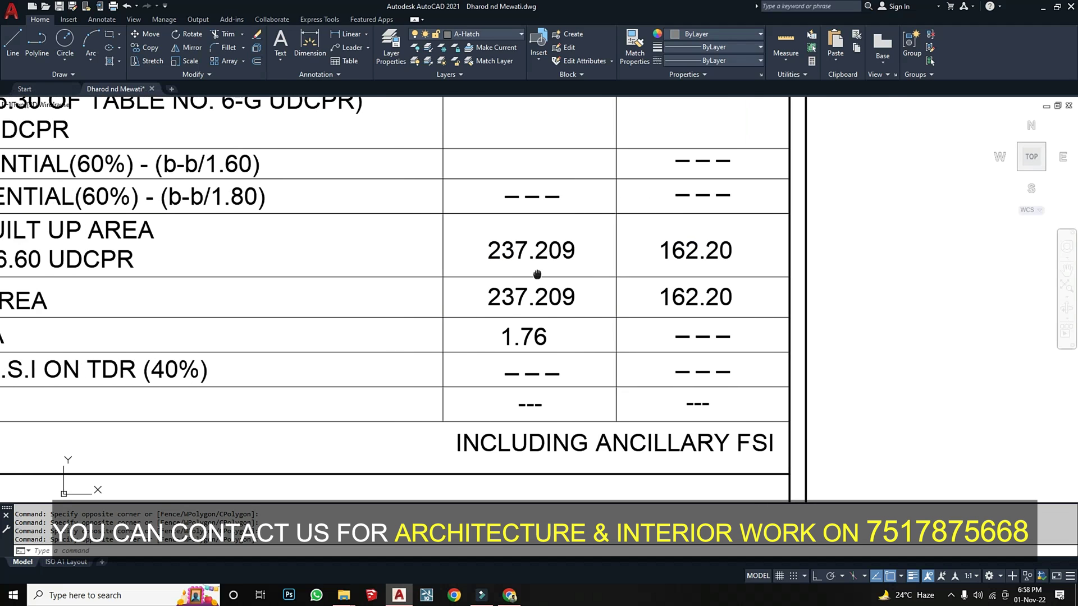
middle_drag(608, 219, 631, 276)
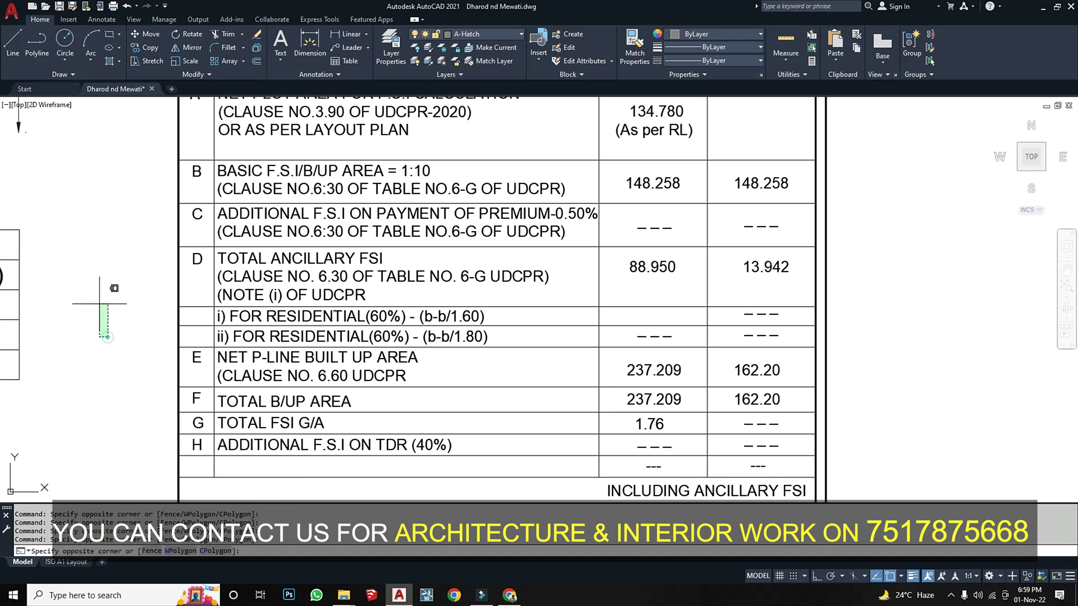
click(127, 372)
click(106, 318)
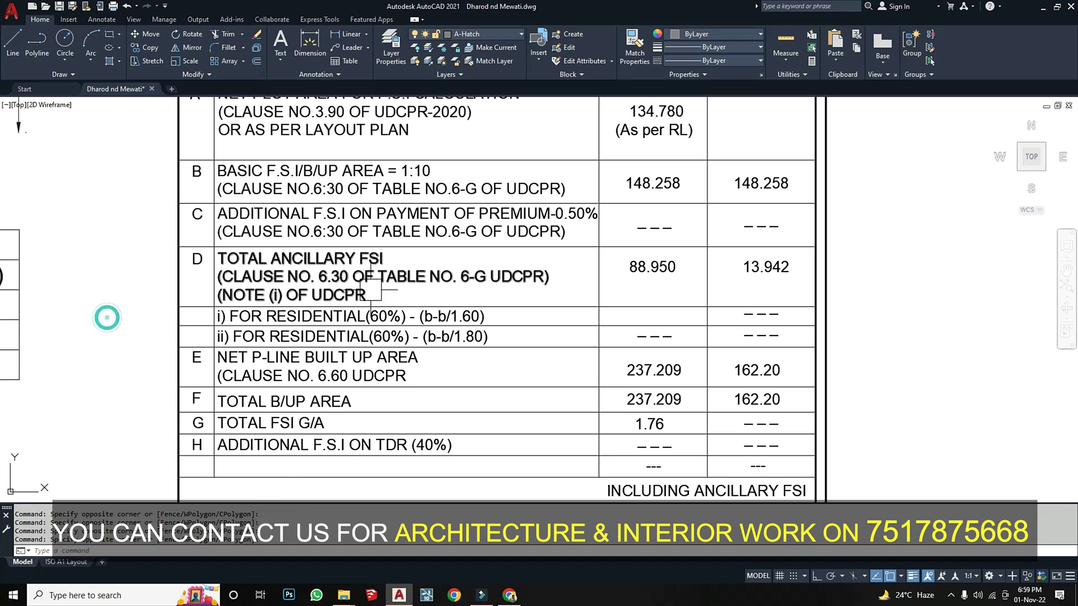
scroll(702, 282, down, 2)
mouse_move(676, 384)
middle_down()
mouse_move(666, 317)
mouse_move(654, 374)
middle_up()
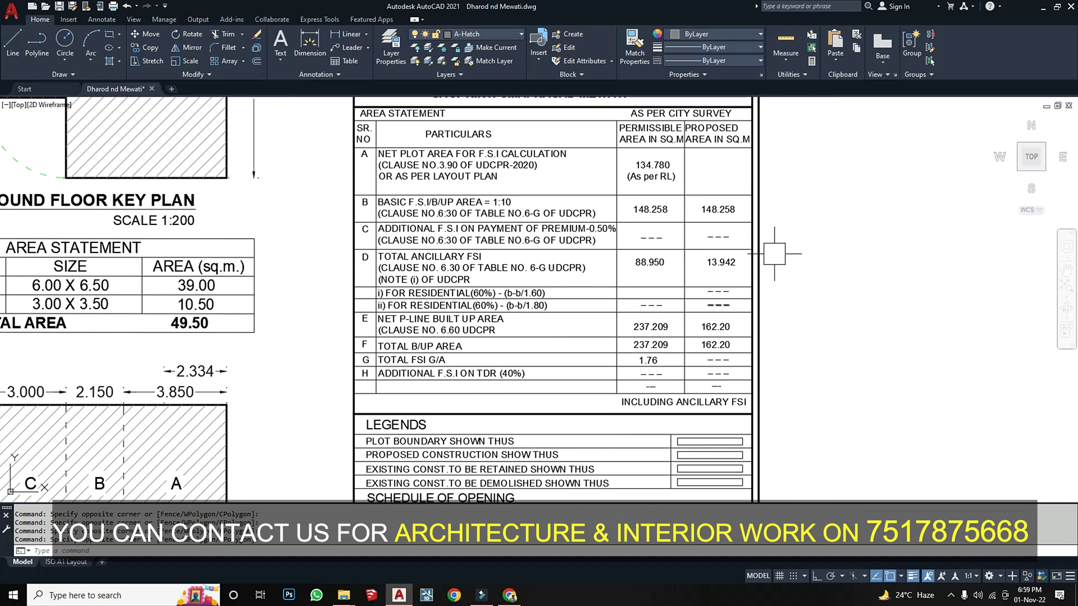
Examine the legends for plot boundary and proposed construction together with the site plan they refer to
middle_drag(606, 500, 607, 309)
scroll(563, 262, up, 2)
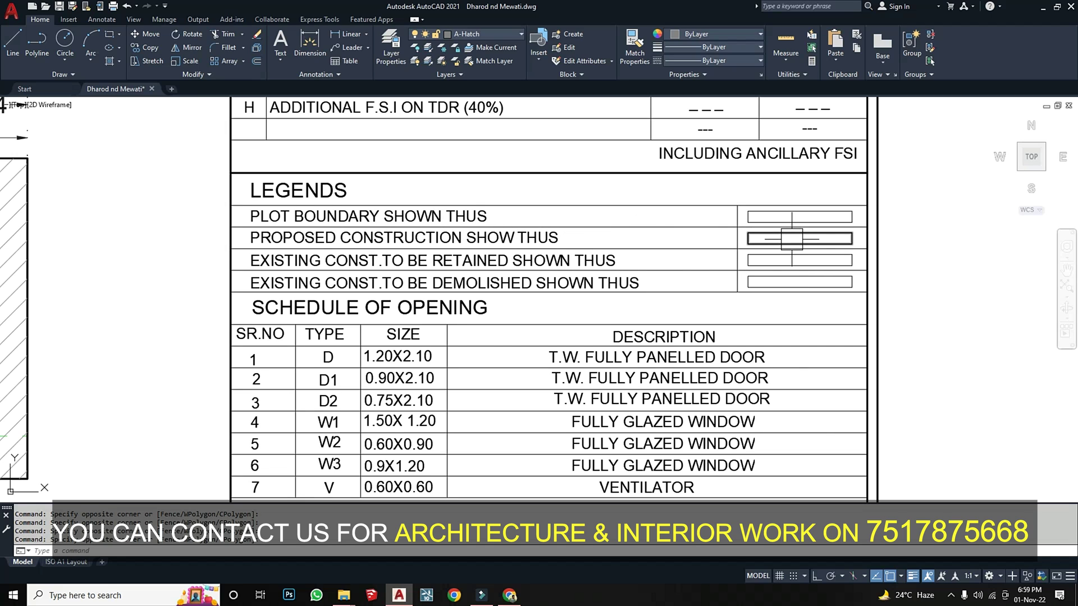
scroll(792, 238, down, 6)
scroll(402, 259, up, 3)
scroll(393, 301, down, 1)
scroll(382, 168, up, 3)
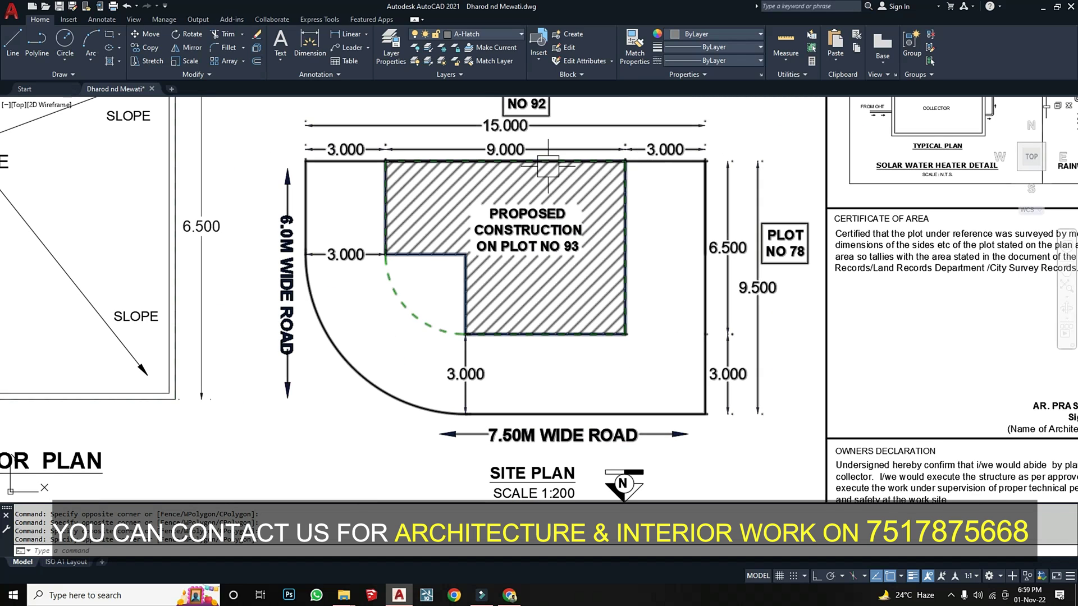
scroll(472, 285, down, 6)
scroll(612, 227, up, 8)
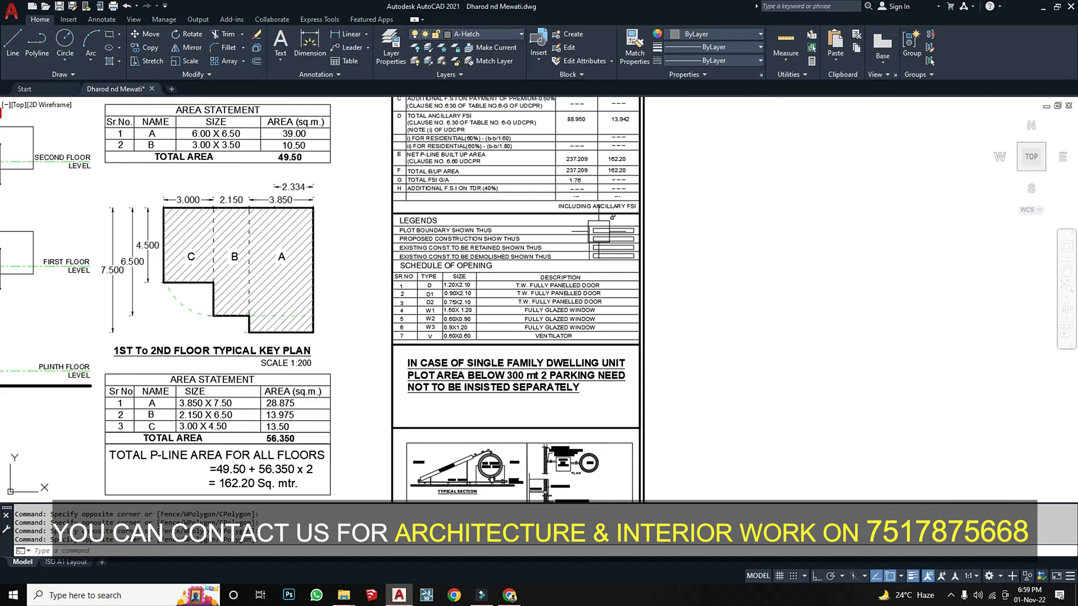
Examine the schedule of opening for doors, windows and ventilator, and the single-family parking note beneath it
middle_drag(551, 278, 594, 233)
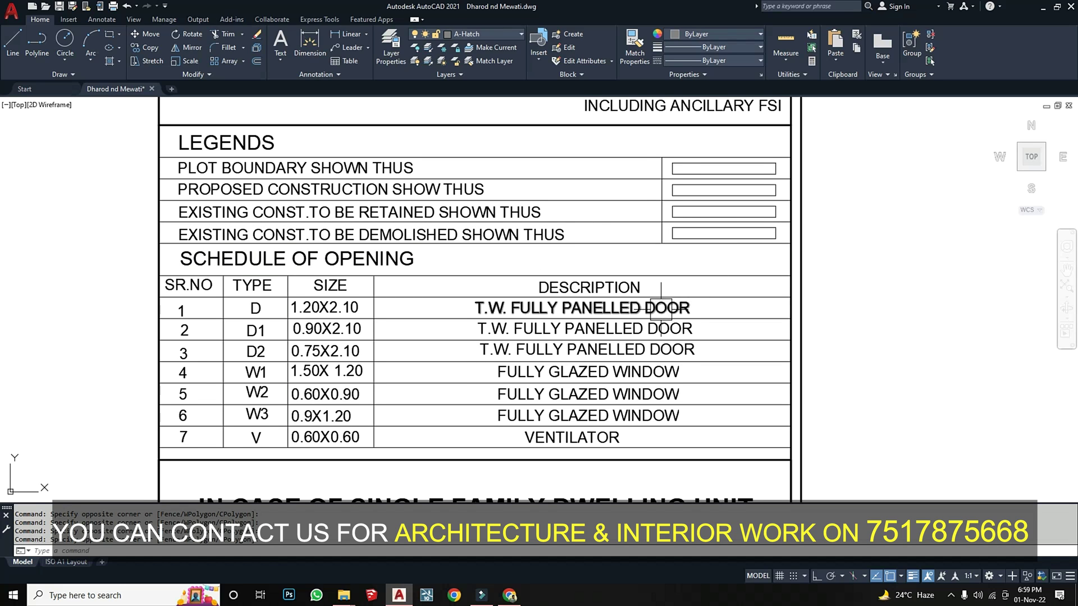
middle_drag(669, 308, 670, 303)
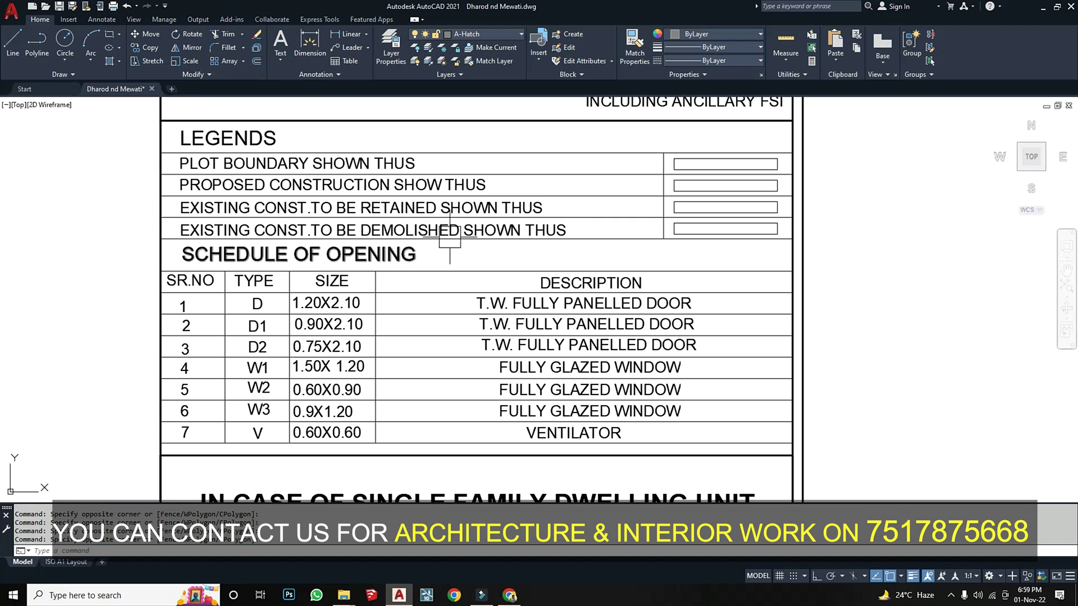
middle_drag(304, 256, 340, 177)
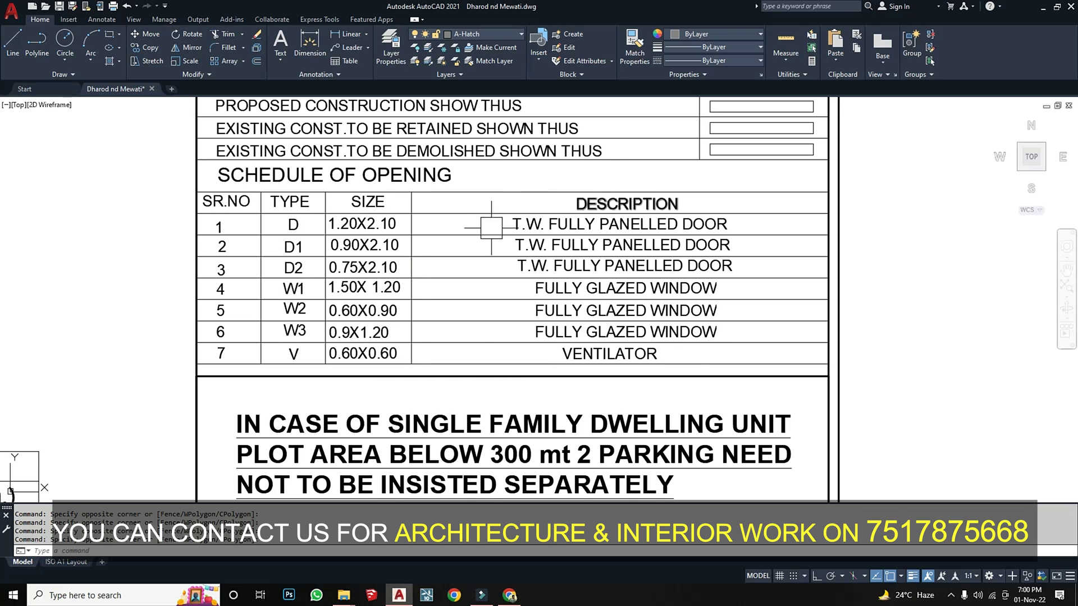
scroll(542, 195, down, 2)
scroll(544, 344, up, 3)
click(553, 359)
click(434, 339)
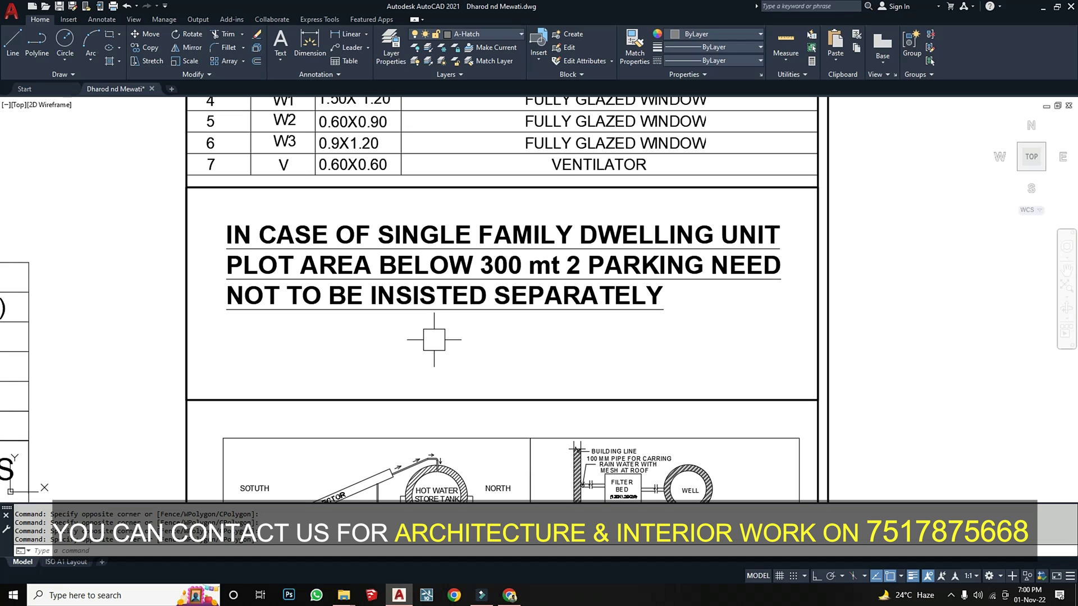
Review the site plan and the solar water heater and rainwater harvesting details within the sheet
scroll(434, 340, down, 8)
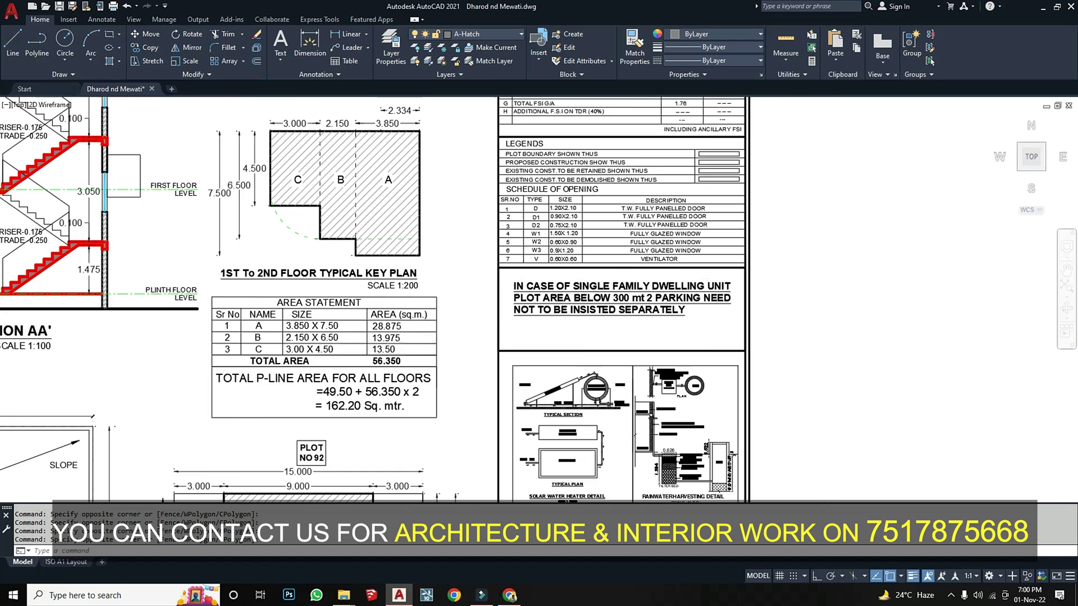
scroll(650, 383, up, 7)
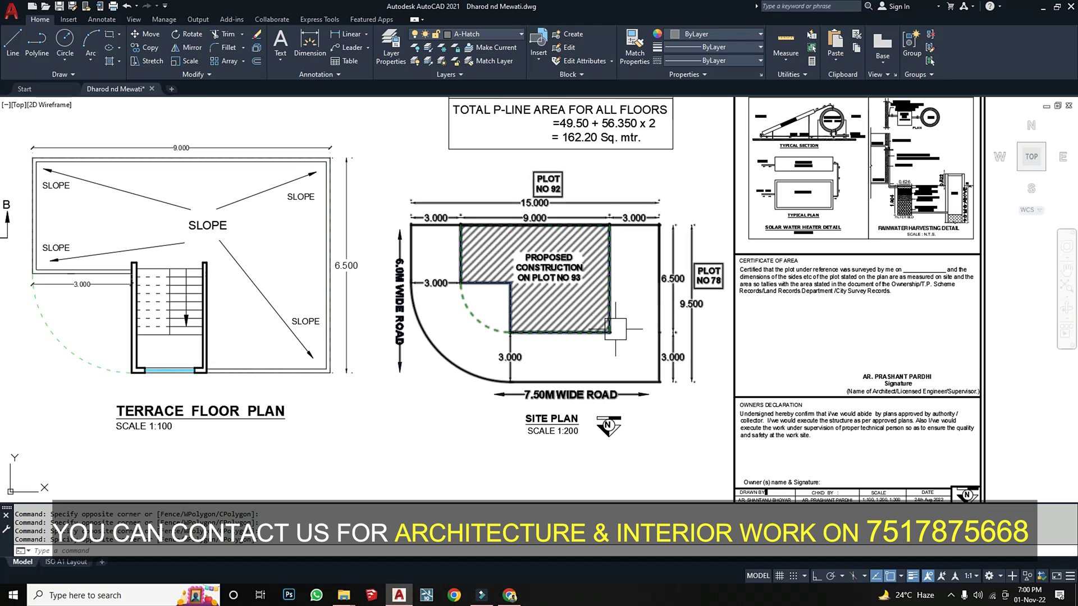
scroll(548, 449, down, 5)
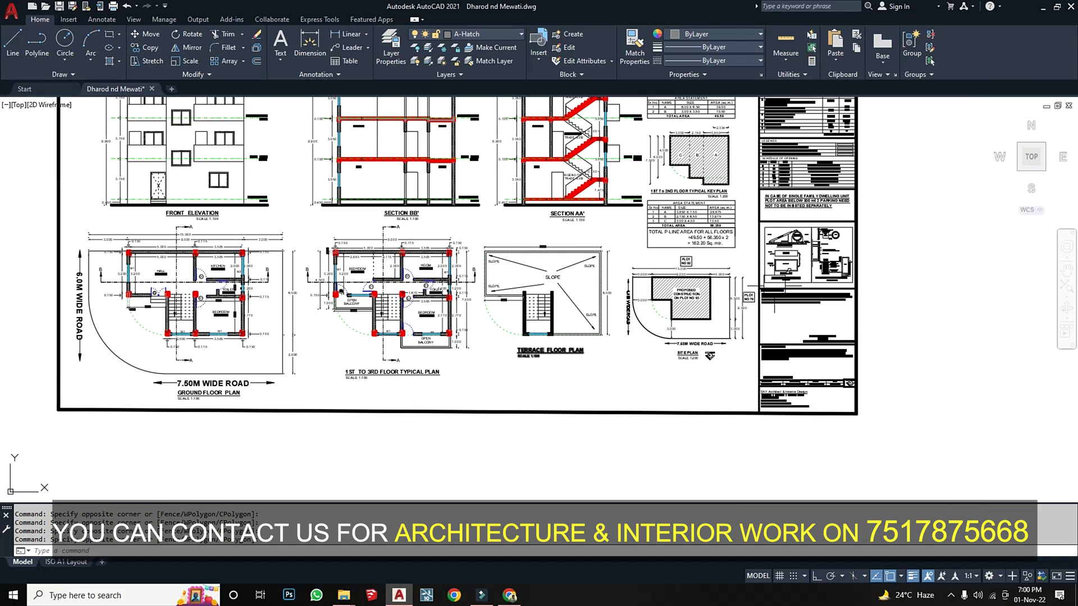
scroll(802, 247, up, 4)
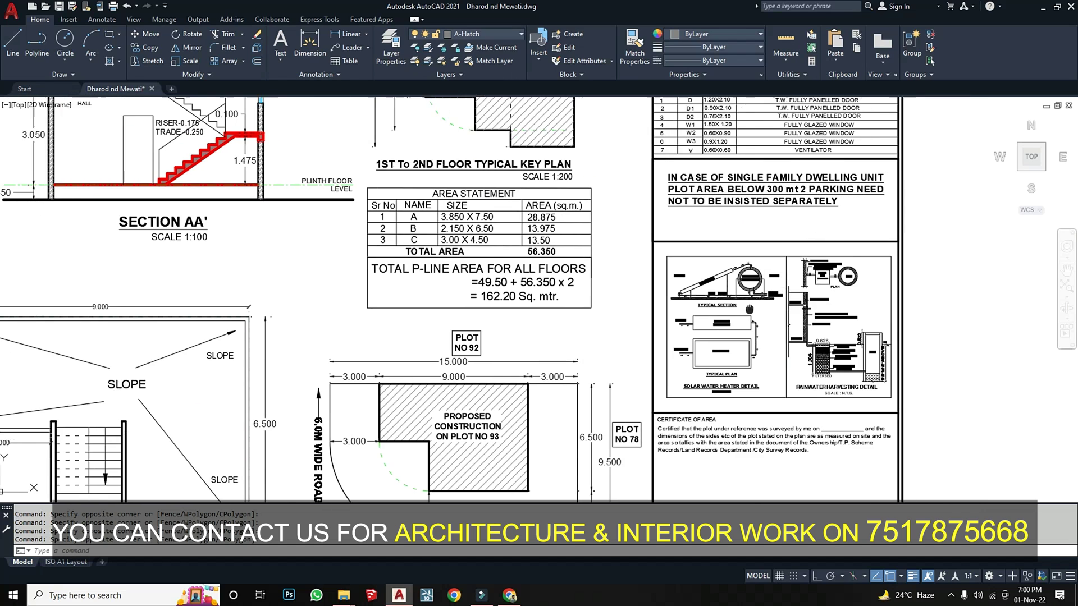
middle_drag(766, 309, 641, 198)
mouse_move(602, 402)
middle_down()
mouse_move(574, 321)
mouse_move(591, 286)
middle_up()
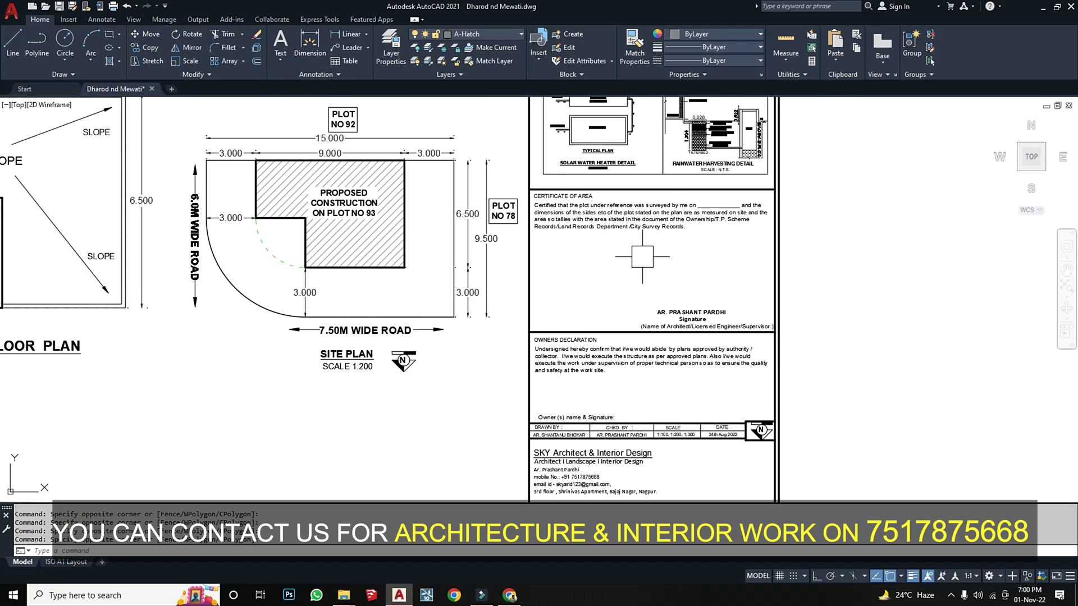
Examine the certificate of area, owner's declaration, signature spaces and the architect's details in the title block
scroll(633, 262, up, 2)
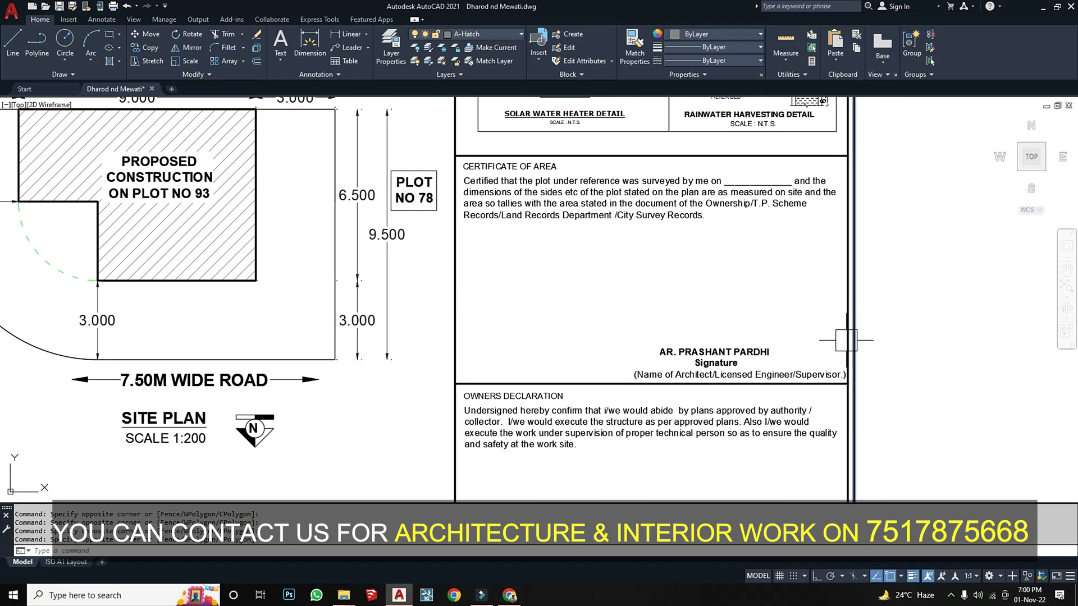
middle_drag(700, 371, 714, 313)
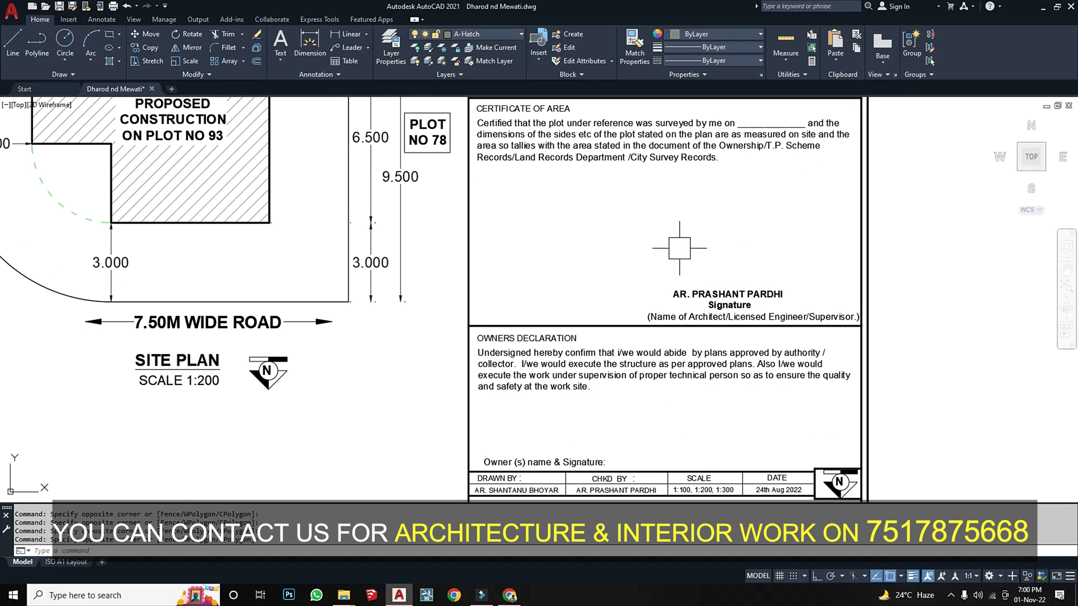
mouse_move(645, 414)
middle_down()
mouse_move(642, 356)
mouse_move(671, 256)
middle_up()
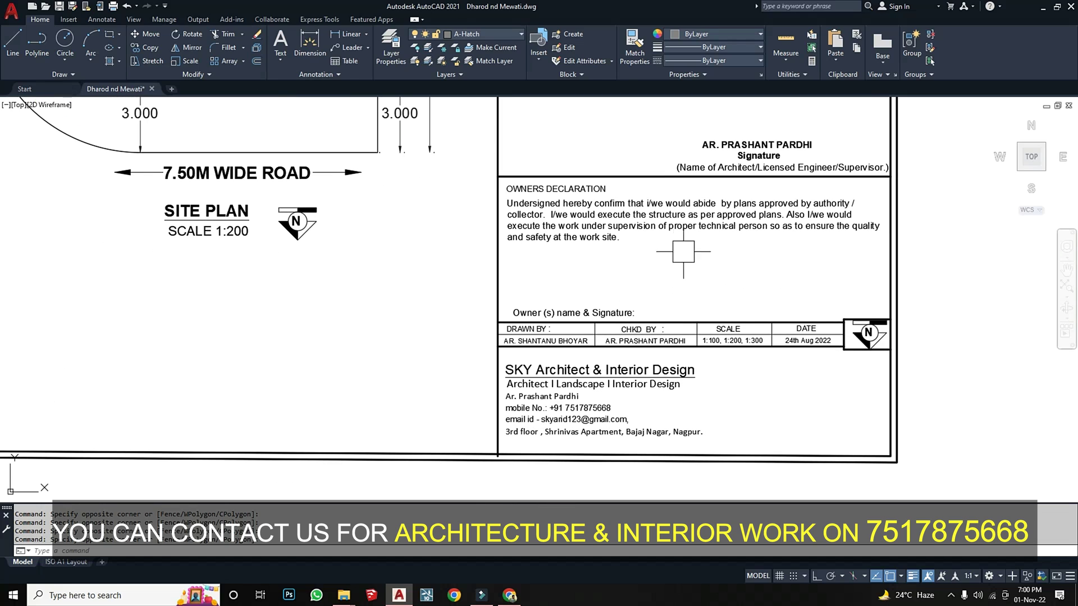
middle_drag(743, 406, 735, 344)
Review the complete submission sheet with all its plans, elevation, sections and title block
scroll(823, 347, down, 4)
scroll(823, 346, down, 4)
middle_drag(906, 227, 898, 247)
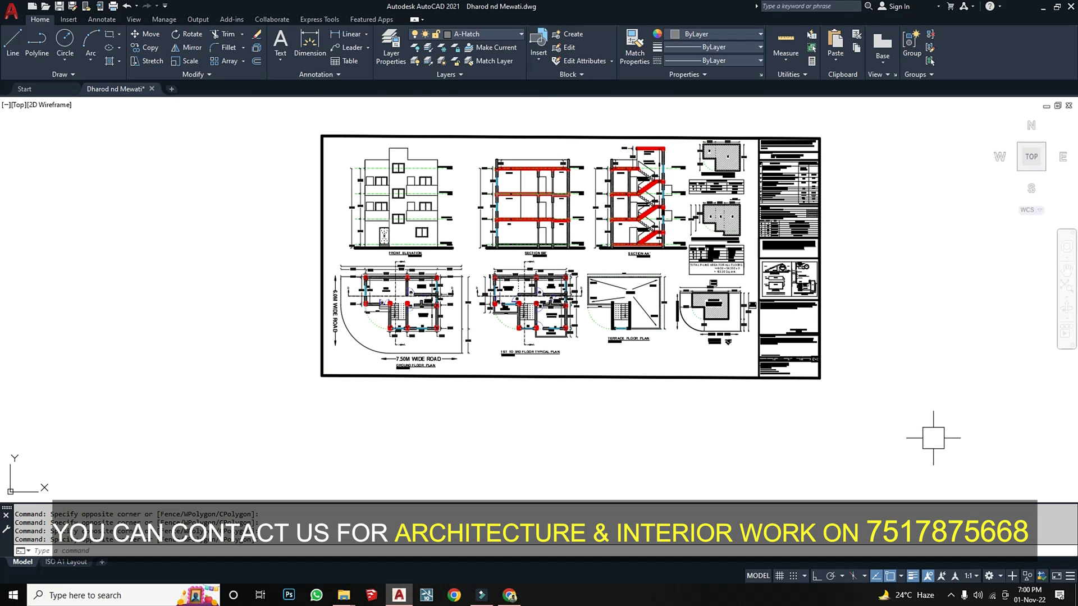
middle_drag(855, 322, 827, 360)
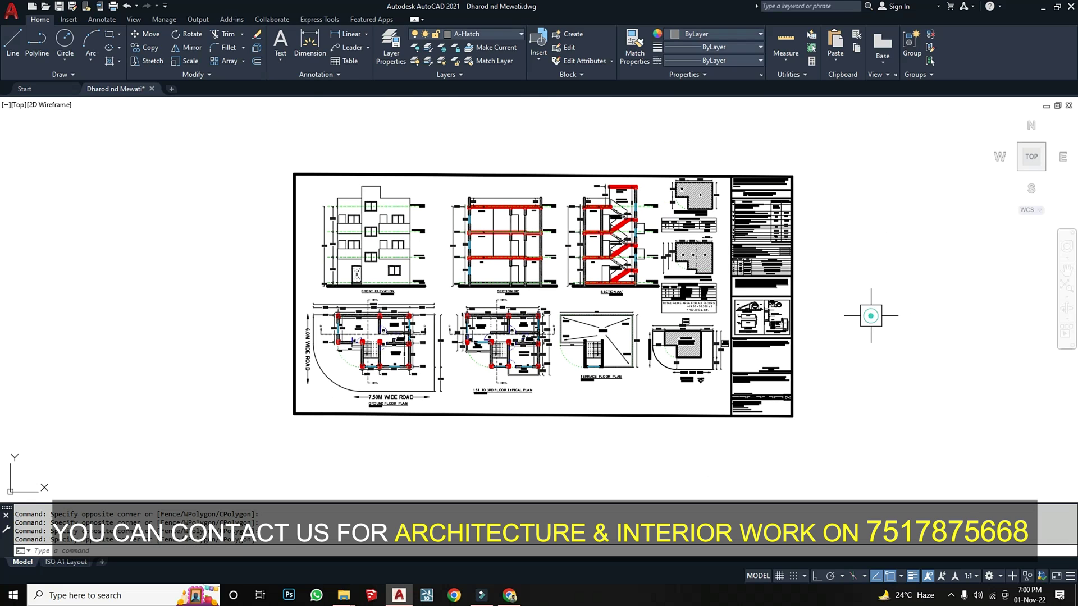